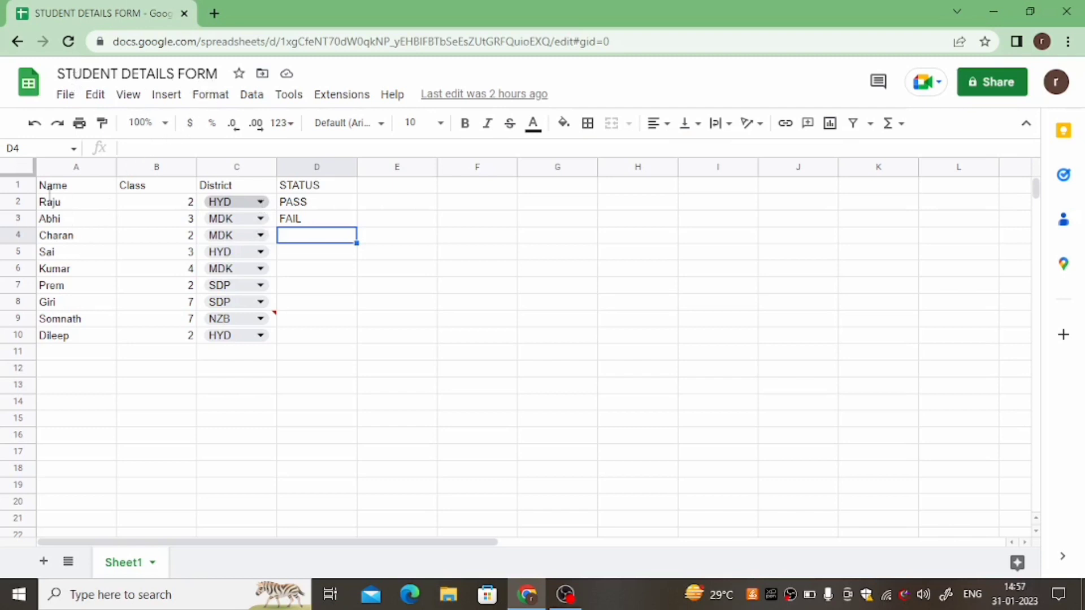
left_click(236, 202)
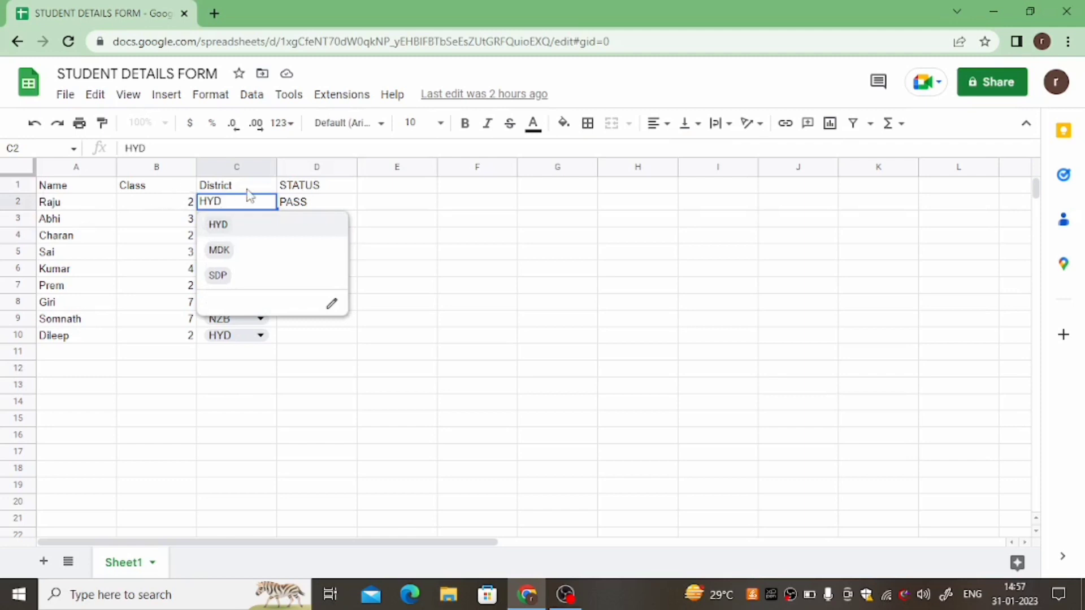
left_click(334, 186)
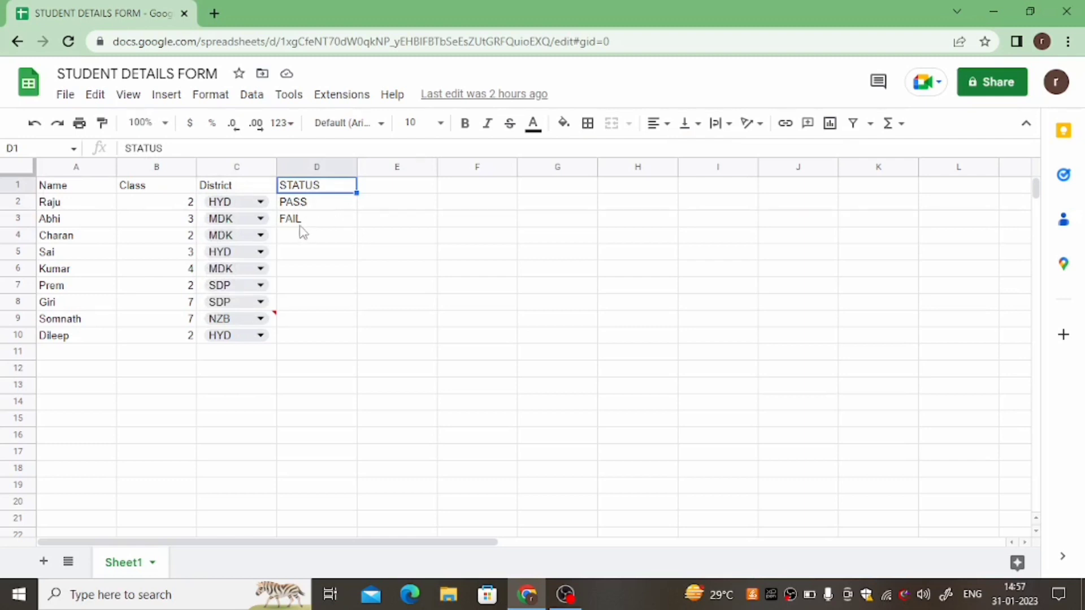
left_click(169, 205)
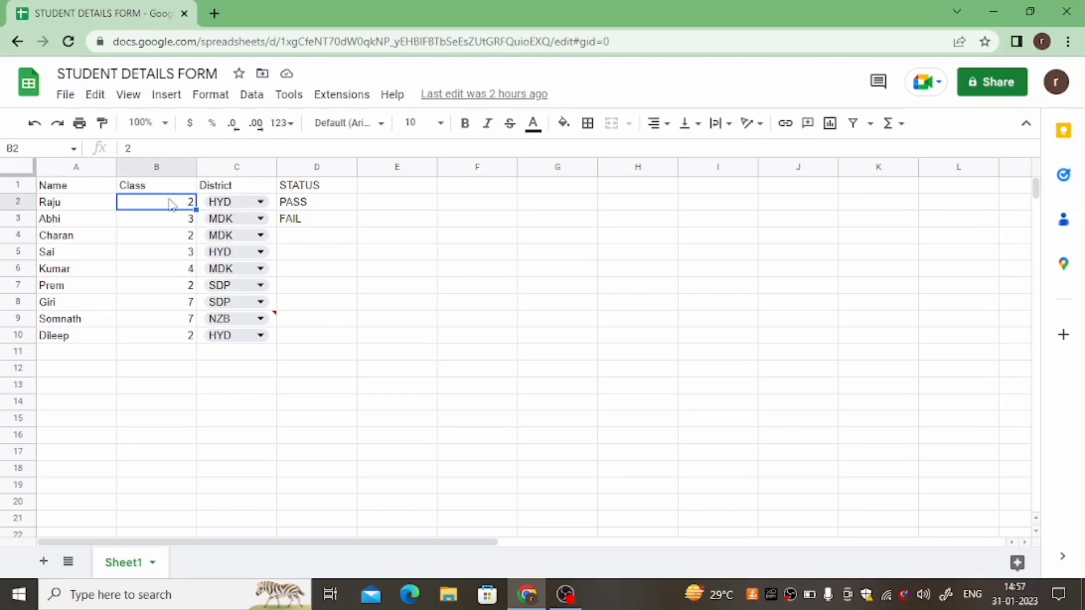
Step: Add a dropdown data validation rule to the whole Class column (column B)
left_click(175, 168)
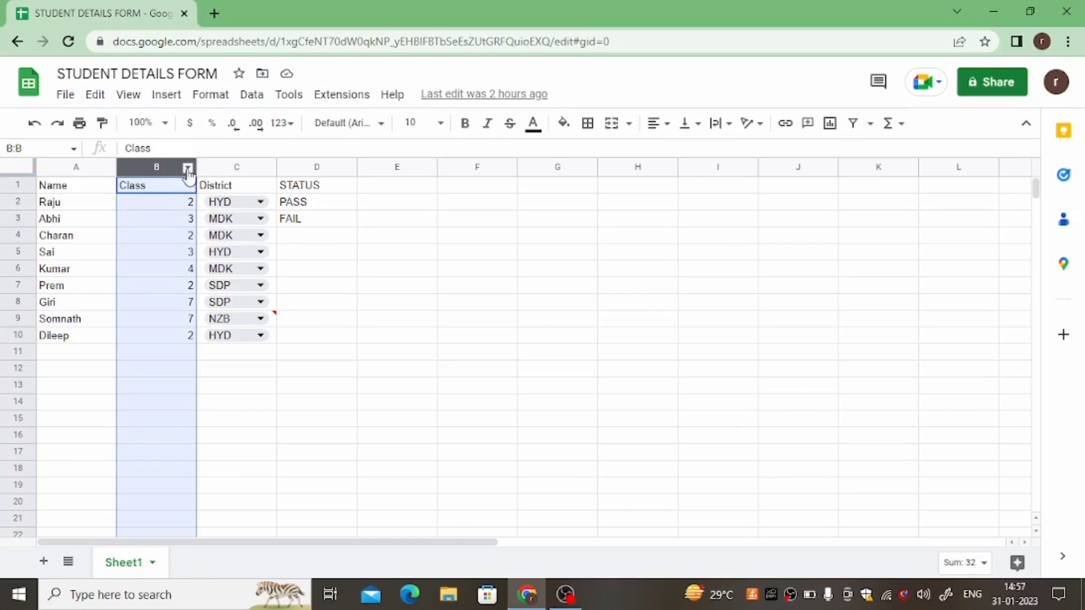
left_click(187, 169)
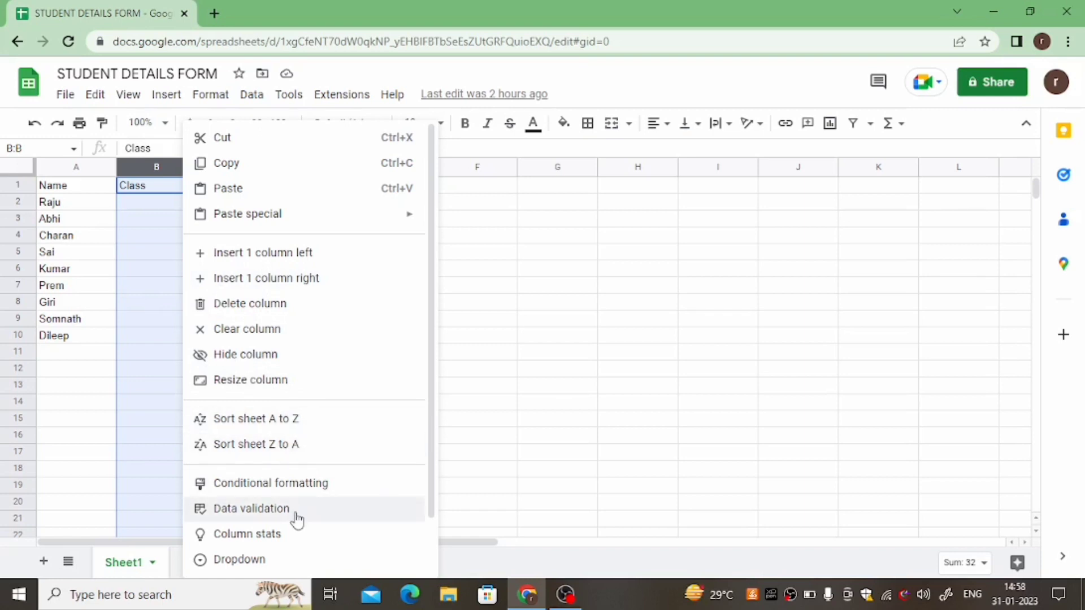
scroll(301, 512, "down", 2)
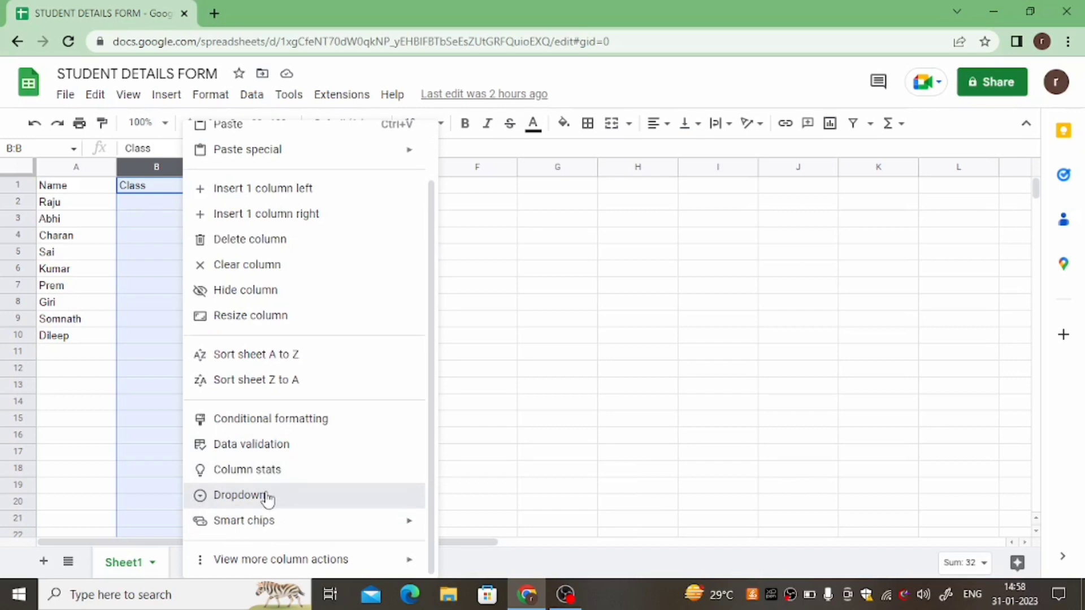
left_click(267, 496)
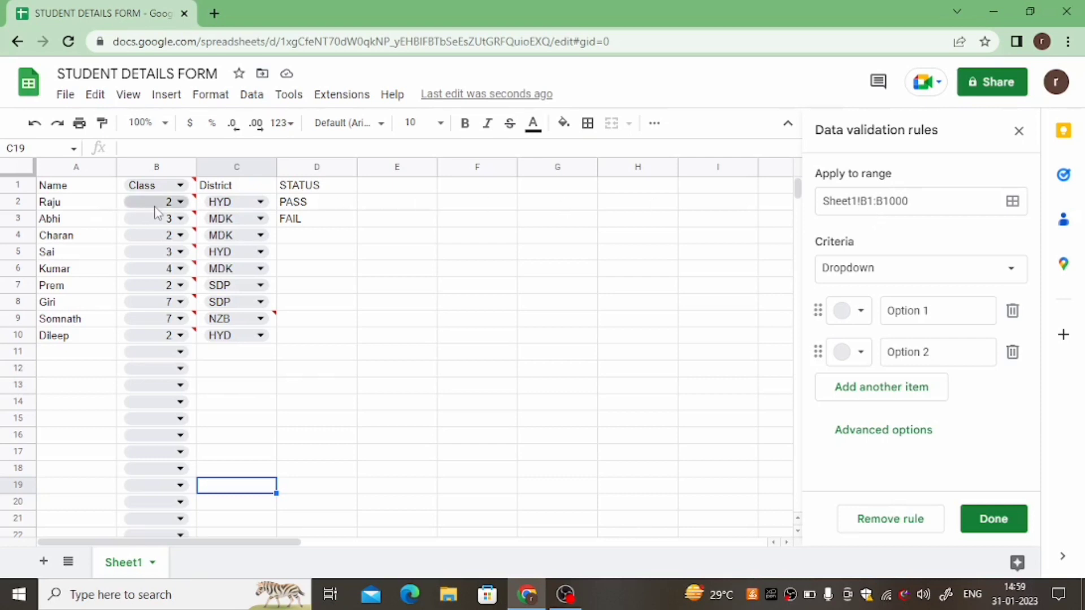
Step: Limit the Class dropdown rule to the range Sheet1!B2:B10 so it covers only the student rows
left_click(21, 201)
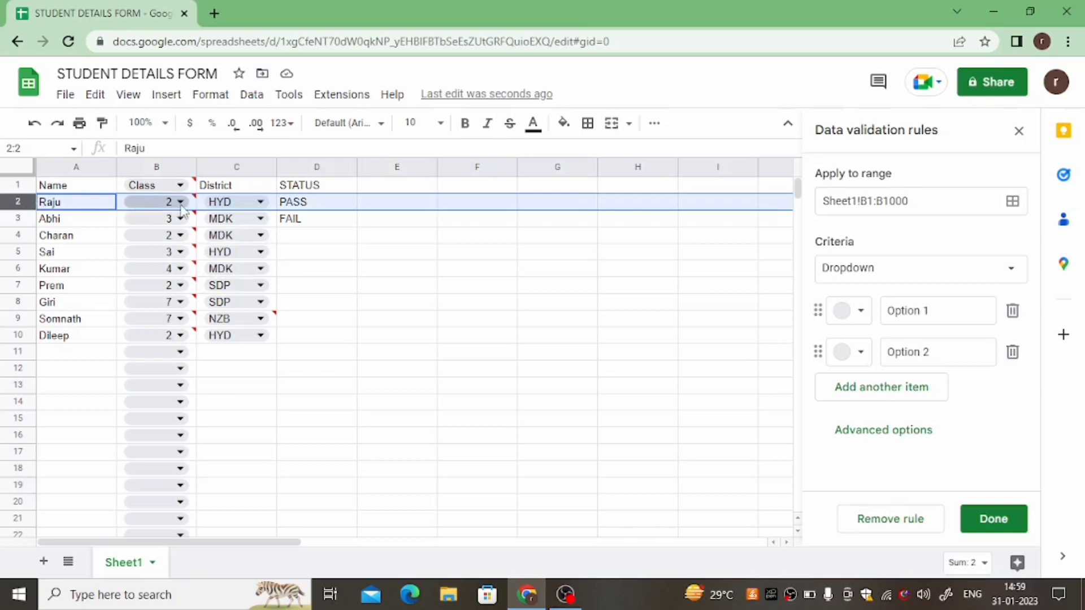
mouse_move(168, 207)
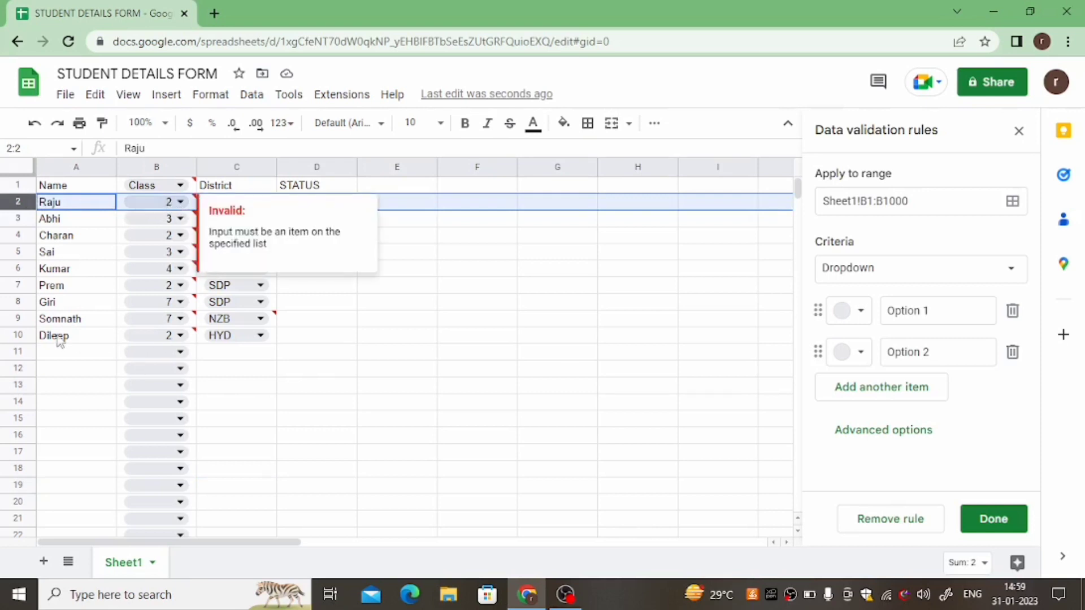
mouse_move(163, 346)
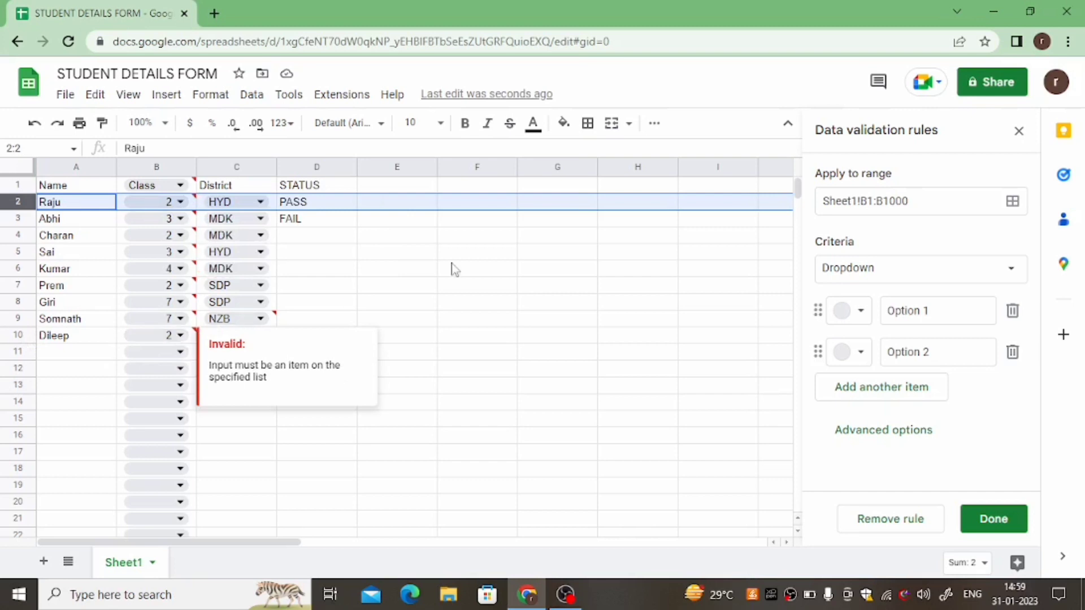
left_click(858, 201)
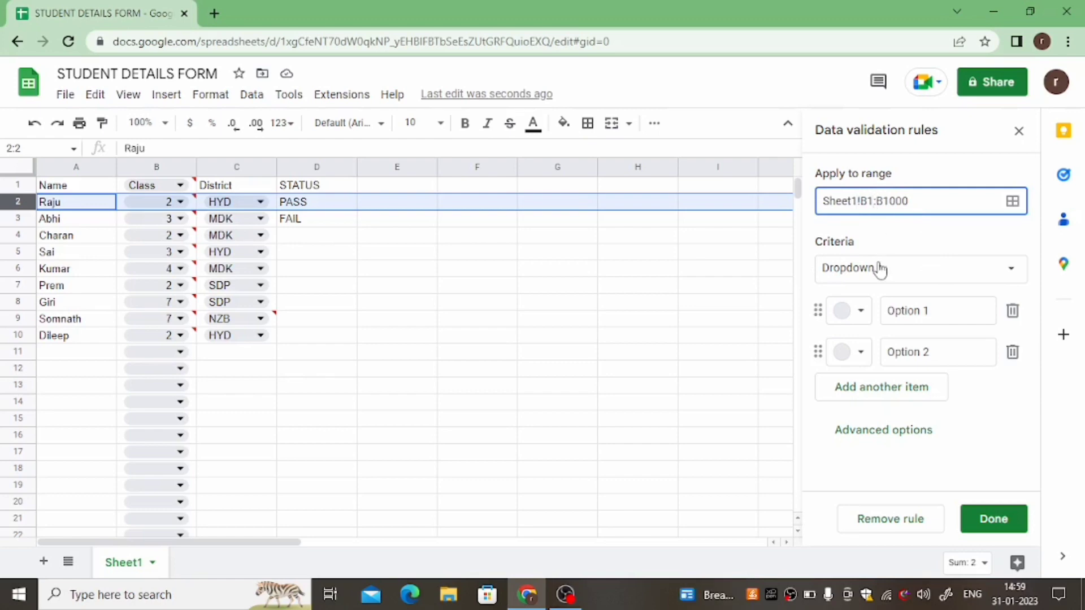
key("BackSpace")
type("2")
left_click(915, 202)
key("BackSpace")
key("BackSpace")
Step: Replace the first option of the Class dropdown with class-1
left_click(937, 310)
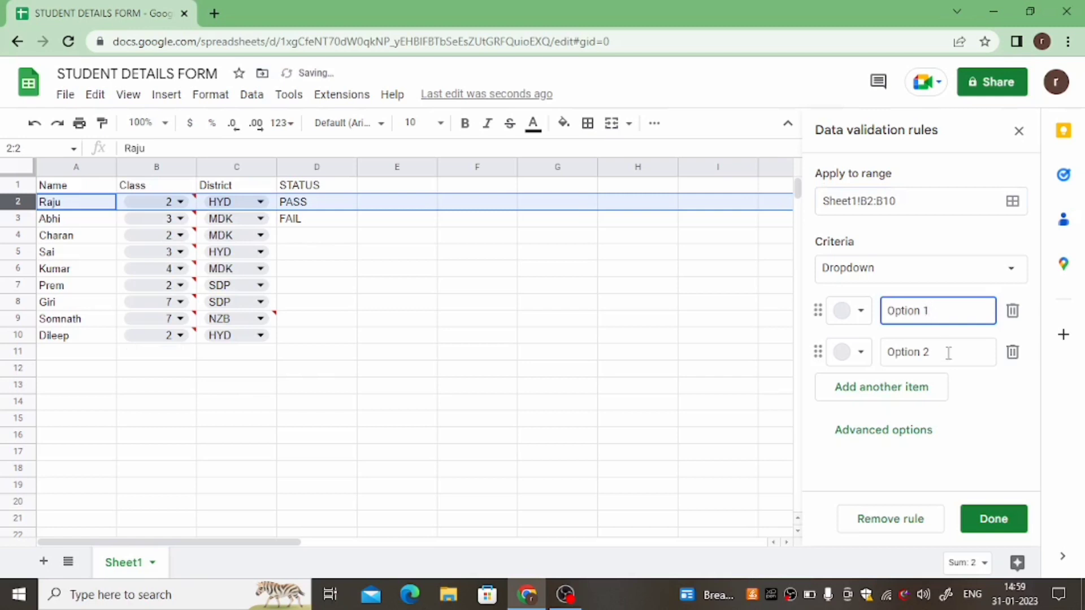
key("BackSpace")
key("BackSpace")
key("BackSpace")
key("BackSpace")
key("BackSpace")
key("BackSpace")
key("BackSpace")
key("BackSpace")
type("class-1")
Step: Replace the second option of the Class dropdown with class-2
left_click(949, 352)
key("BackSpace")
key("BackSpace")
key("BackSpace")
key("BackSpace")
key("BackSpace")
key("BackSpace")
key("BackSpace")
key("BackSpace")
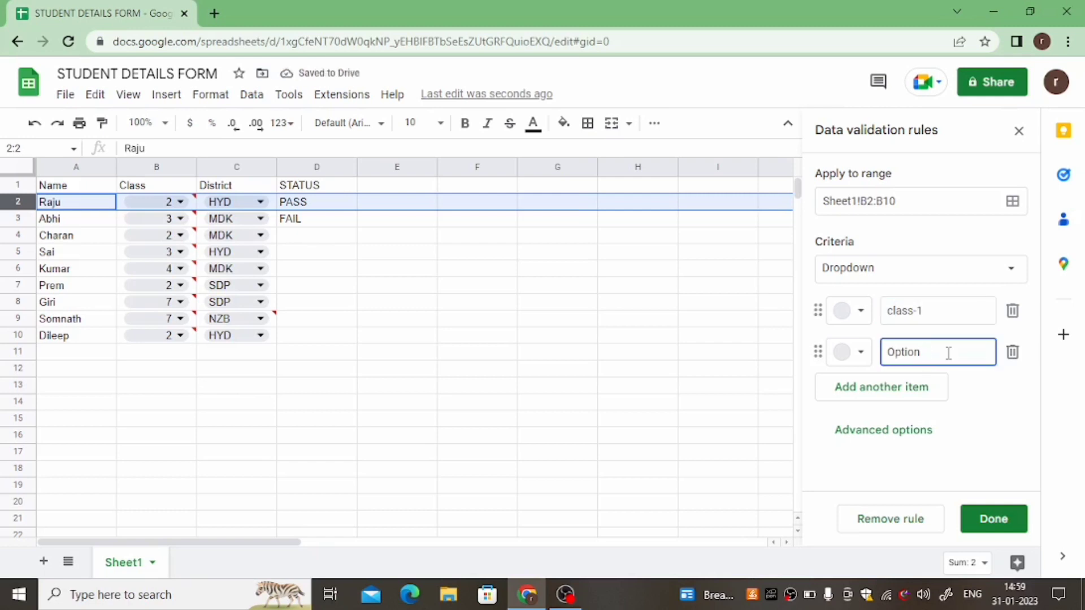
type("class")
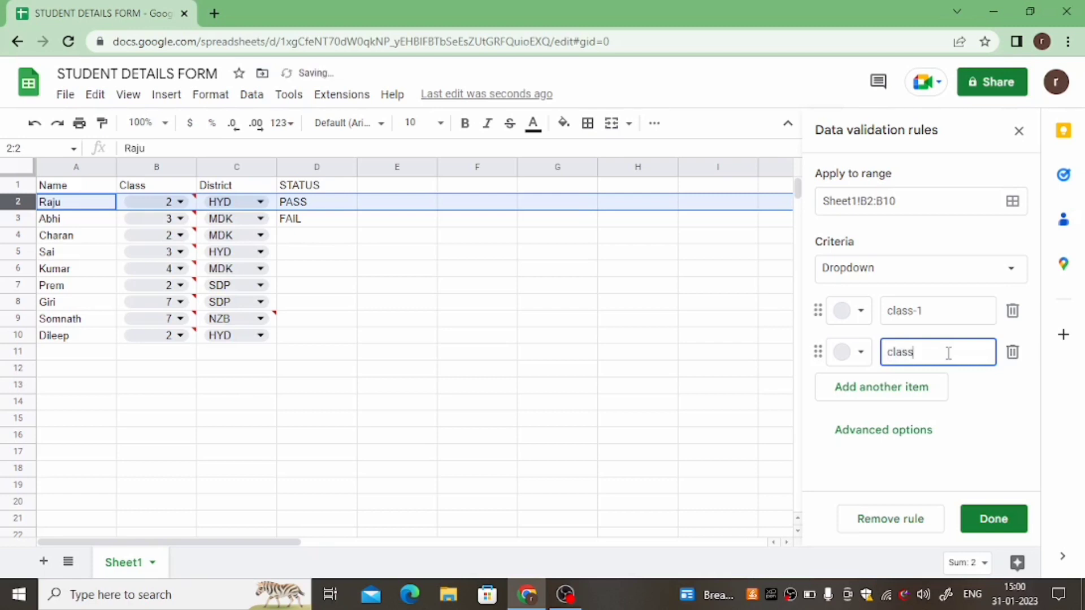
type("-2")
Step: Add two more items to the Class dropdown, class-3 and class-4
left_click(909, 396)
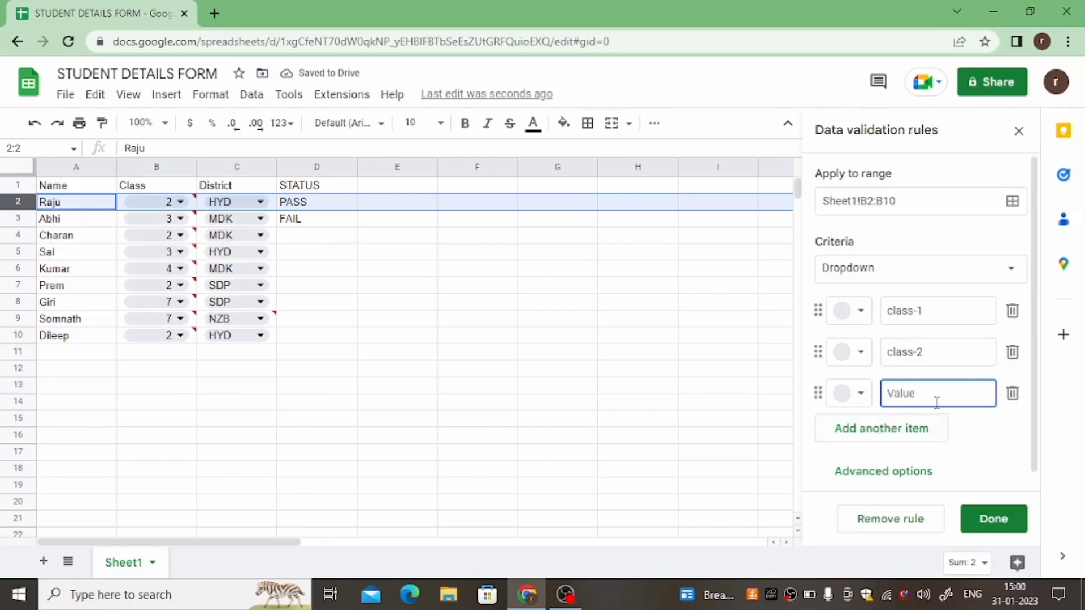
type("clas")
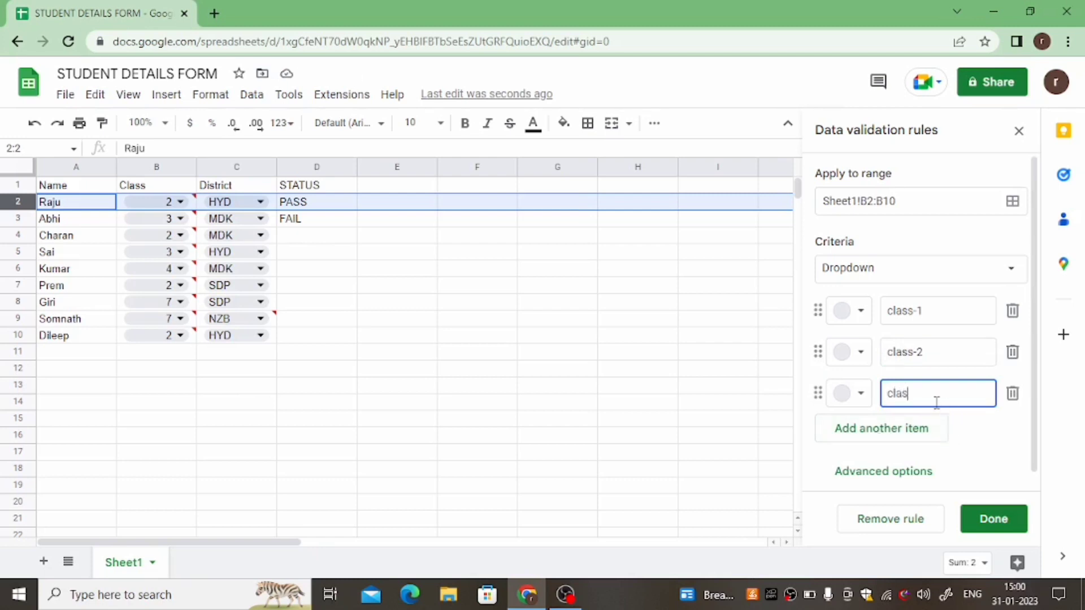
type("s-3")
left_click(920, 436)
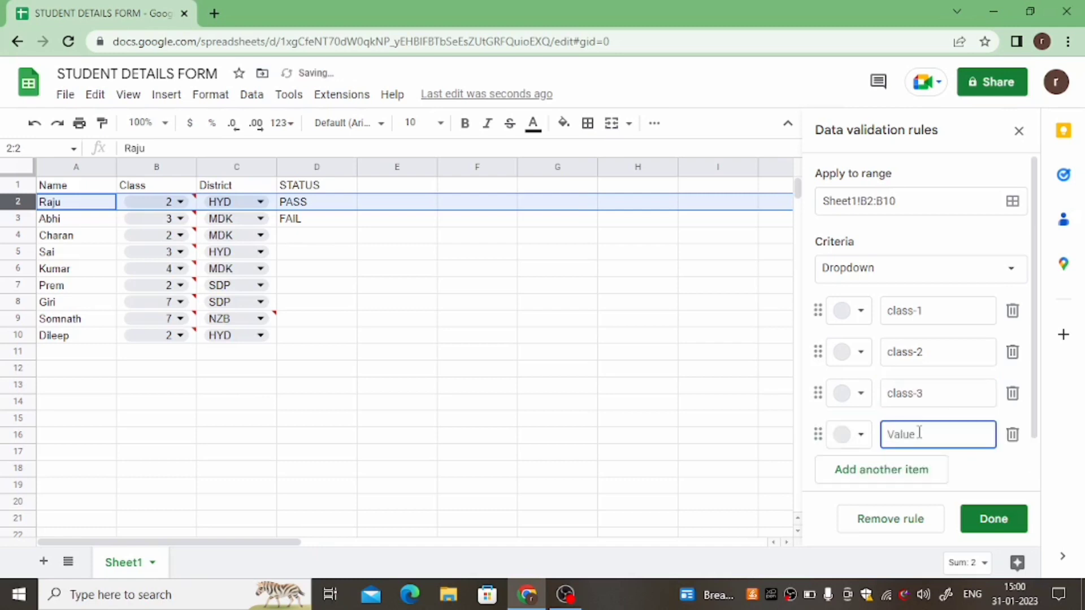
type("cl")
type("ass-7")
Step: Add class-5 to the Class dropdown and reuse its text to add class-6
left_click(878, 468)
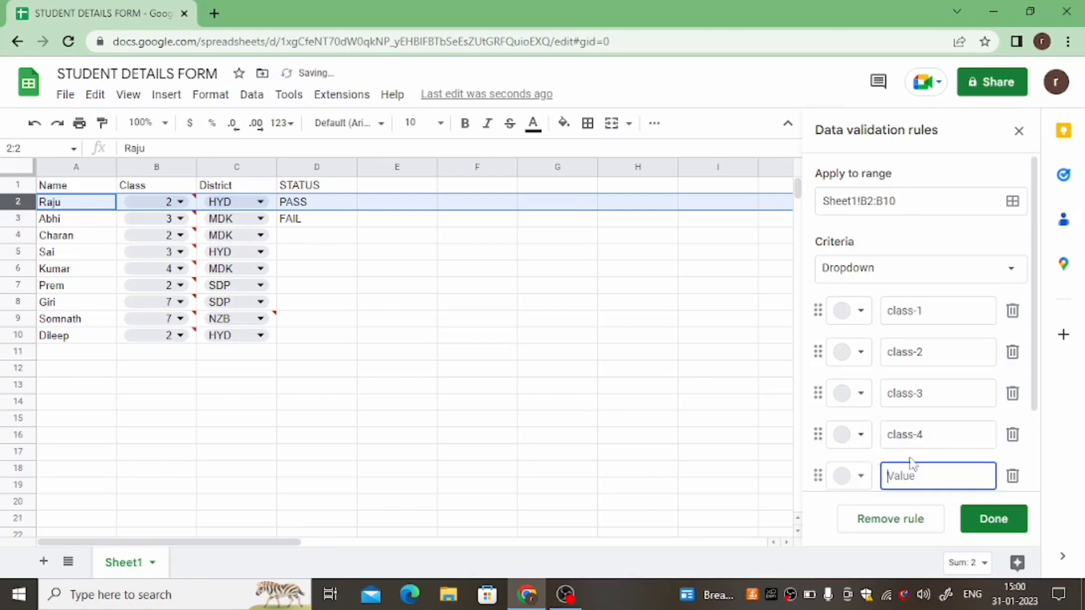
type("class-5")
scroll(917, 480, "down", 2)
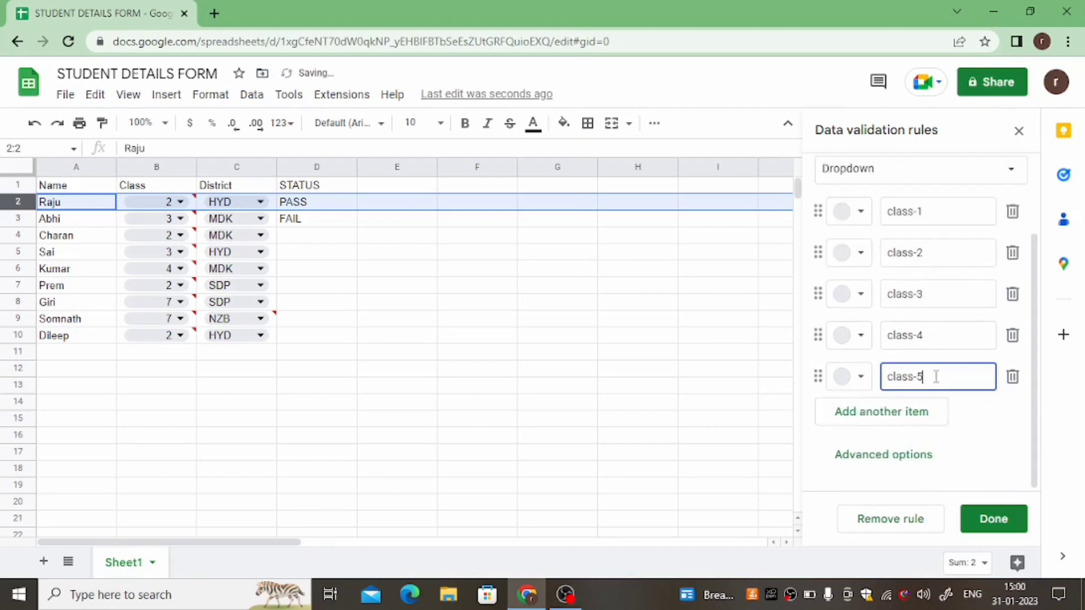
left_click_drag(927, 376, 889, 377)
key("ctrl+c")
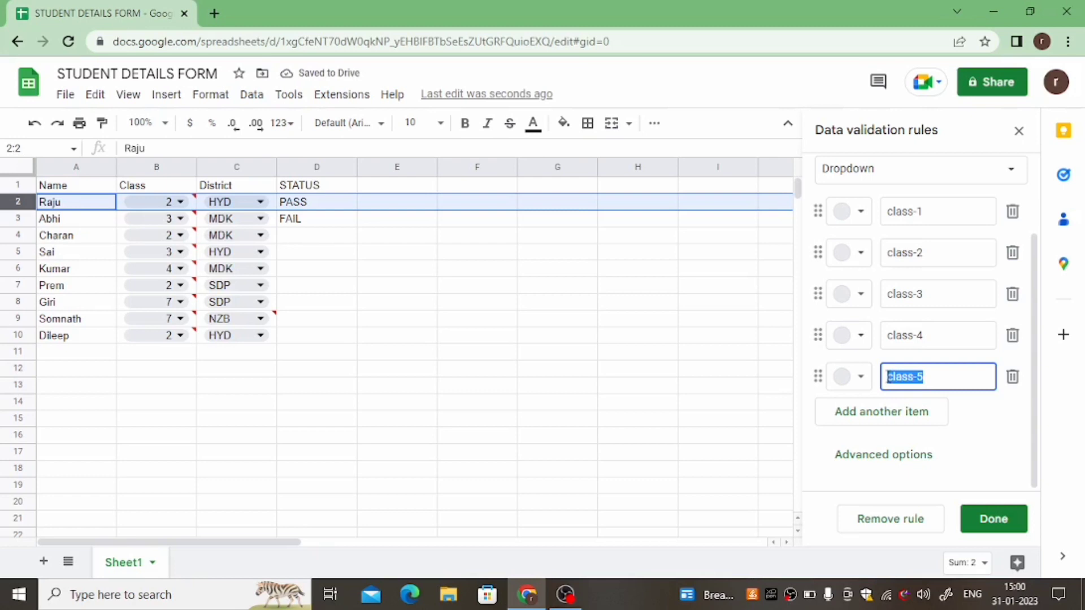
left_click(886, 416)
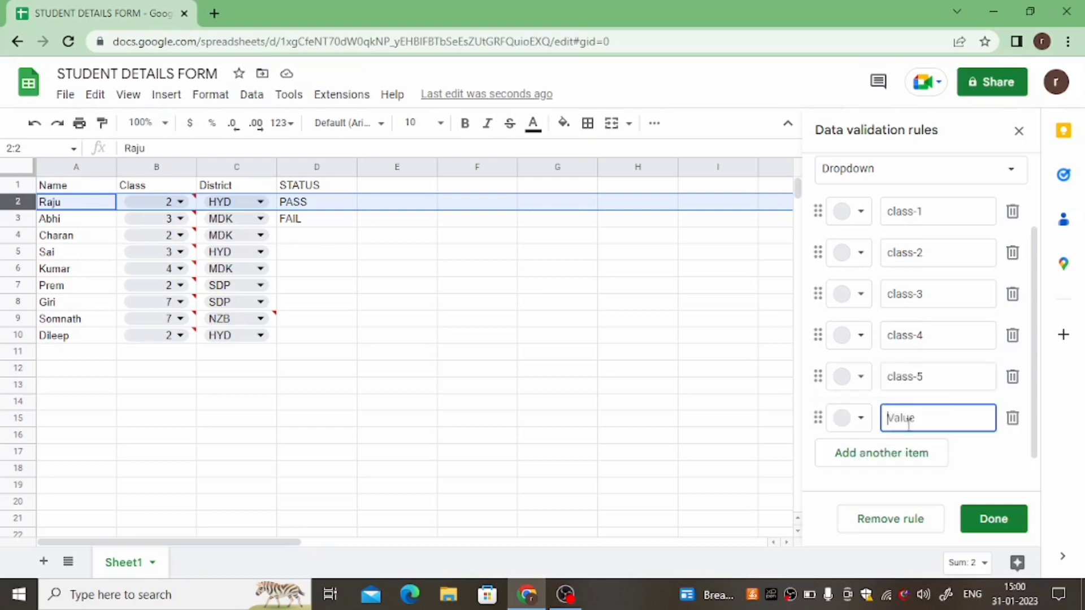
key("ctrl+v")
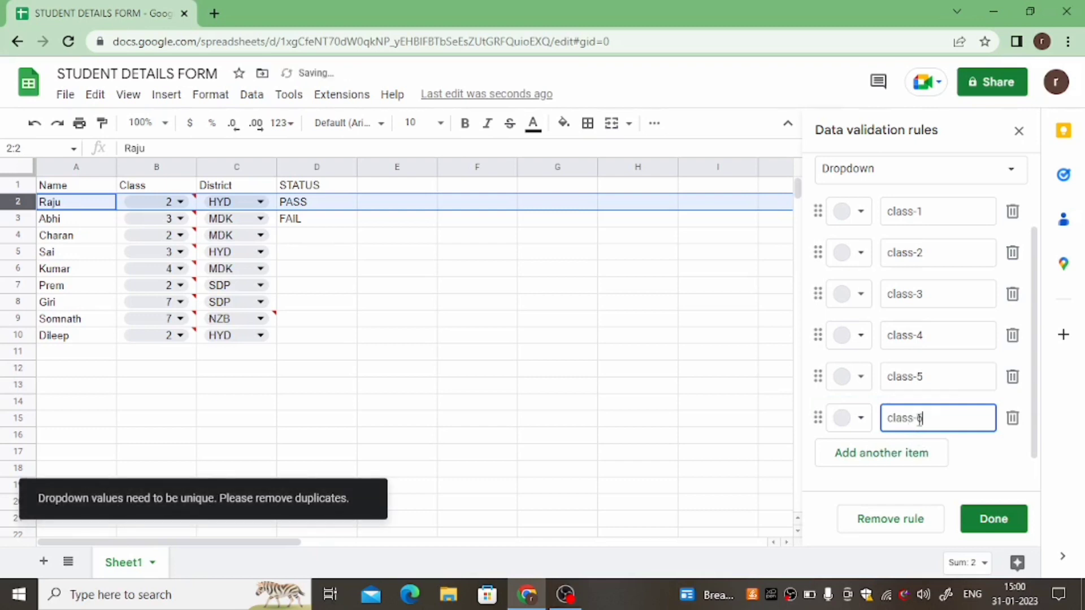
type("6")
Step: Add the items class-7 and class-8 to the Class dropdown
scroll(895, 429, "down", 1)
left_click(894, 418)
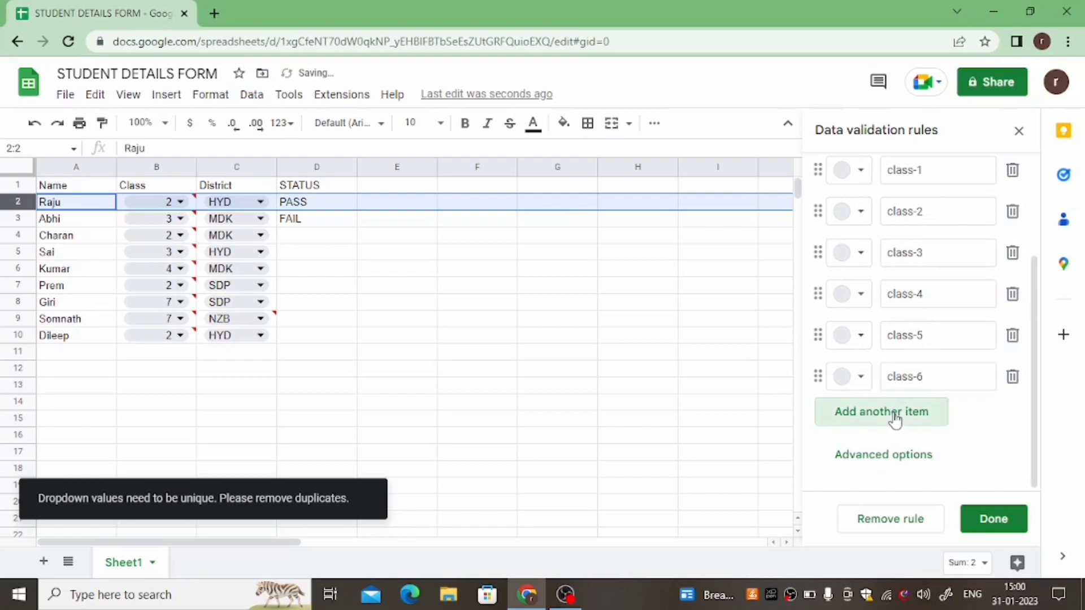
type("class-5")
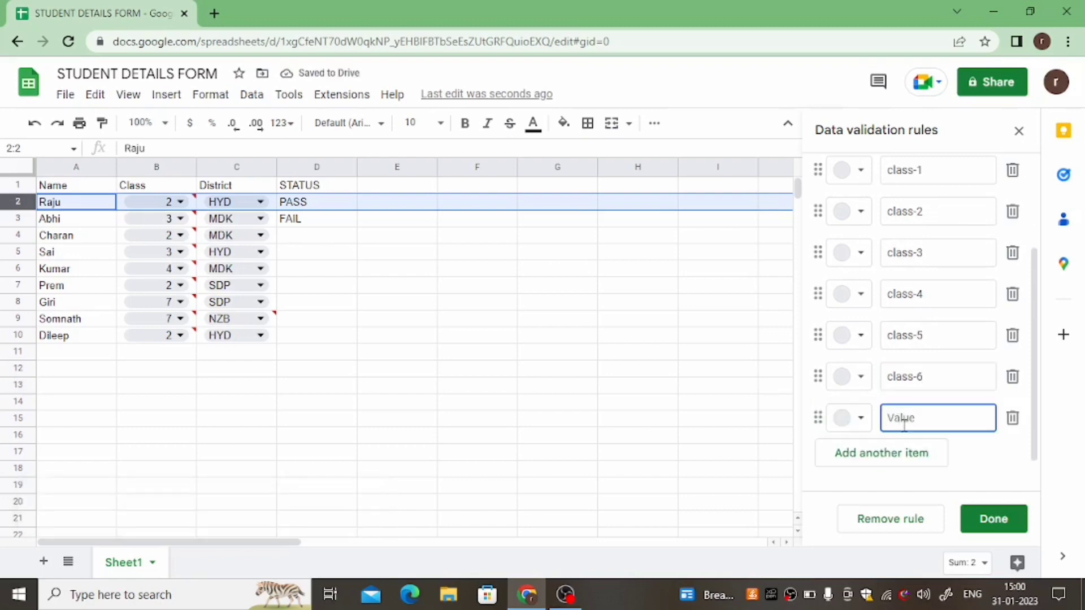
key("BackSpace")
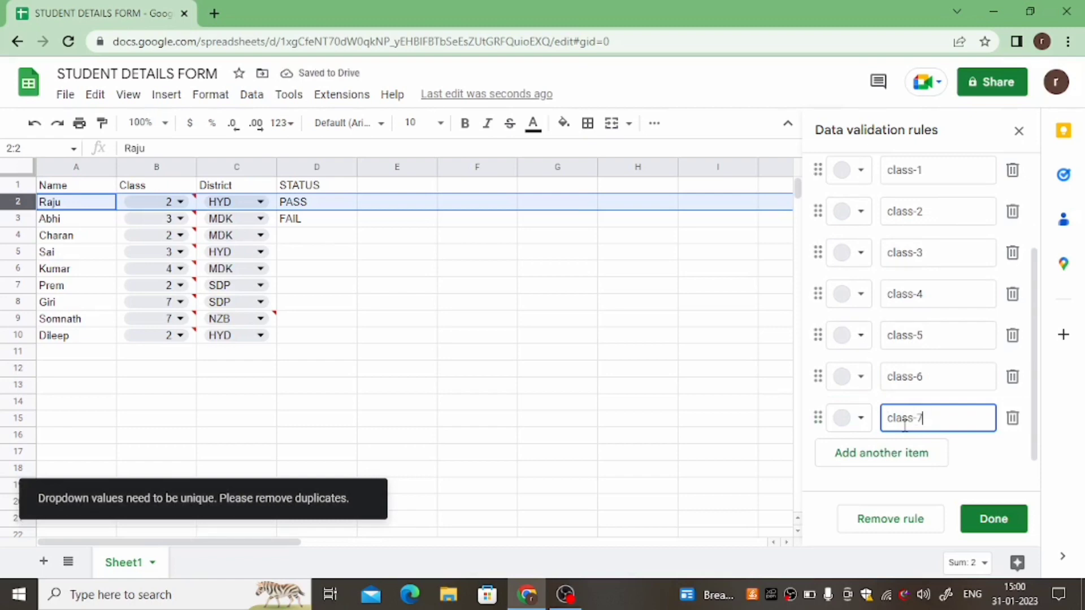
left_click(918, 453)
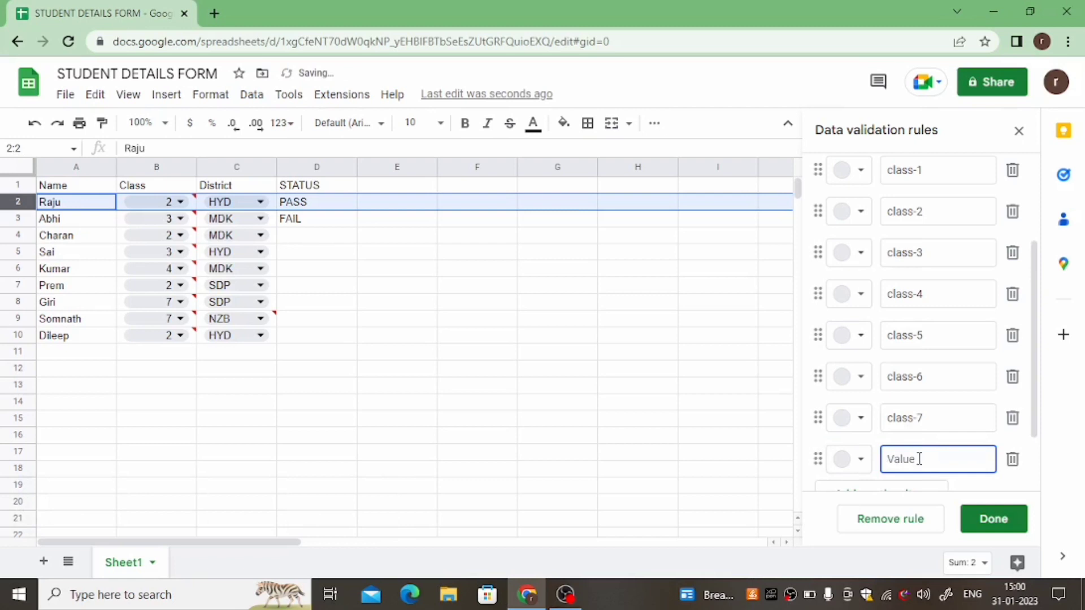
key("ctrl+v")
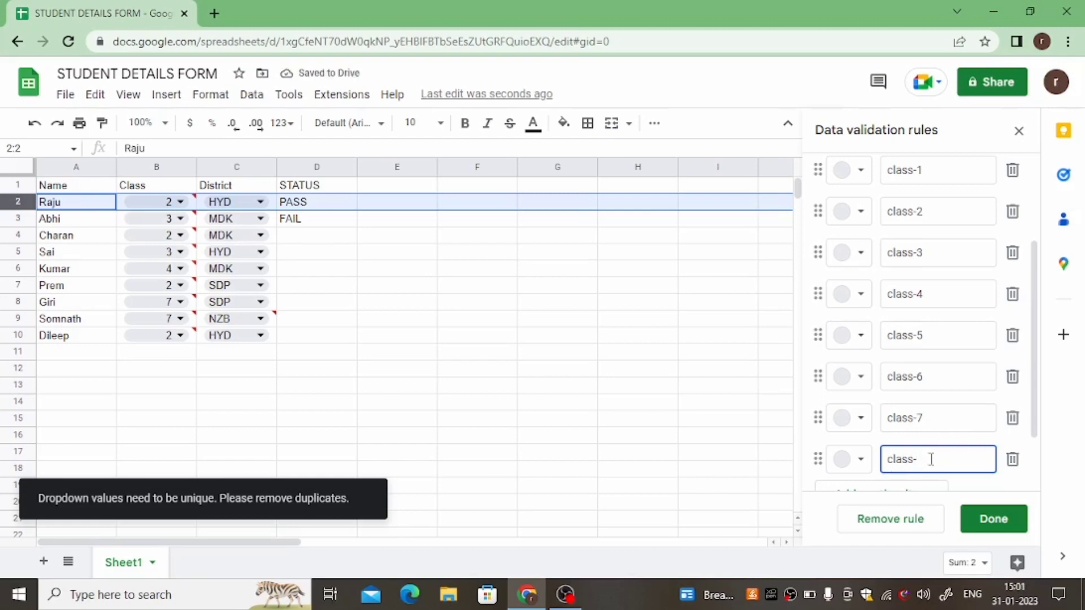
type("8")
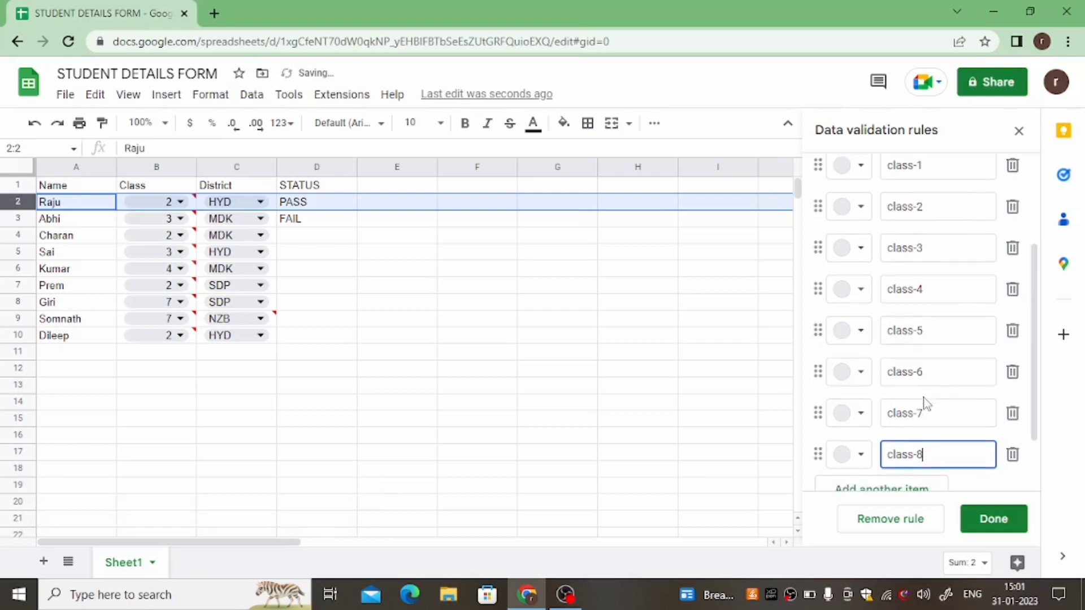
Step: Complete the Class dropdown's item list with class-9 and class-10
scroll(925, 402, "down", 2)
left_click(908, 421)
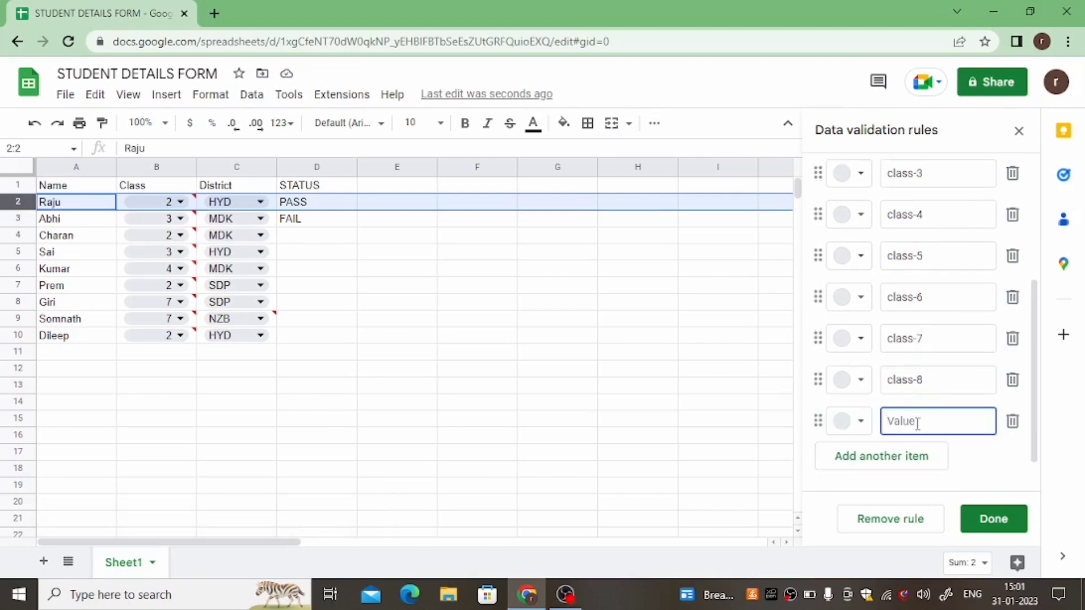
type("class-")
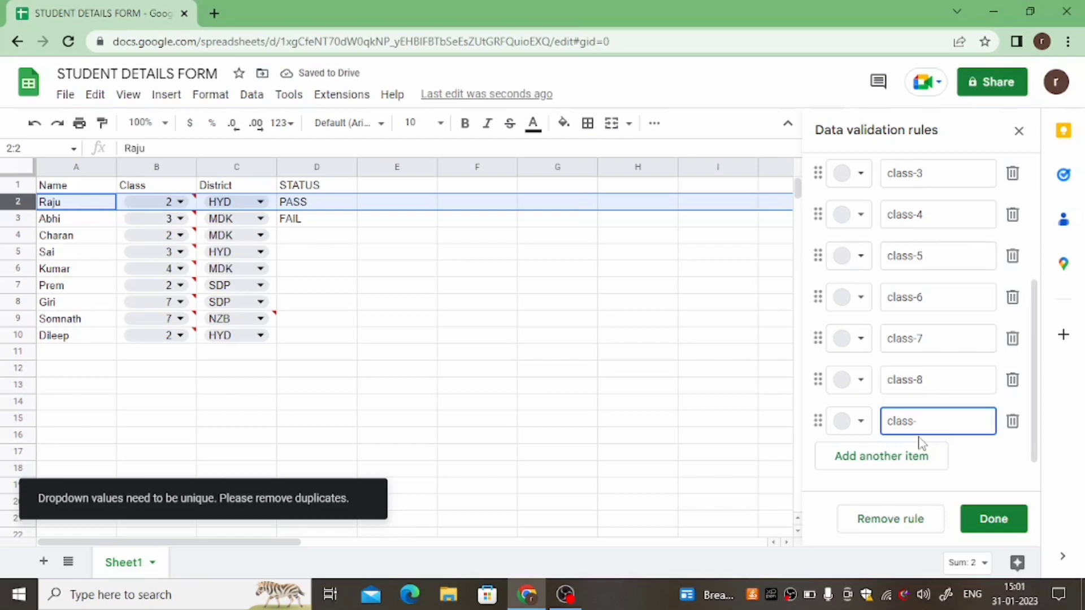
type("59")
left_click(921, 453)
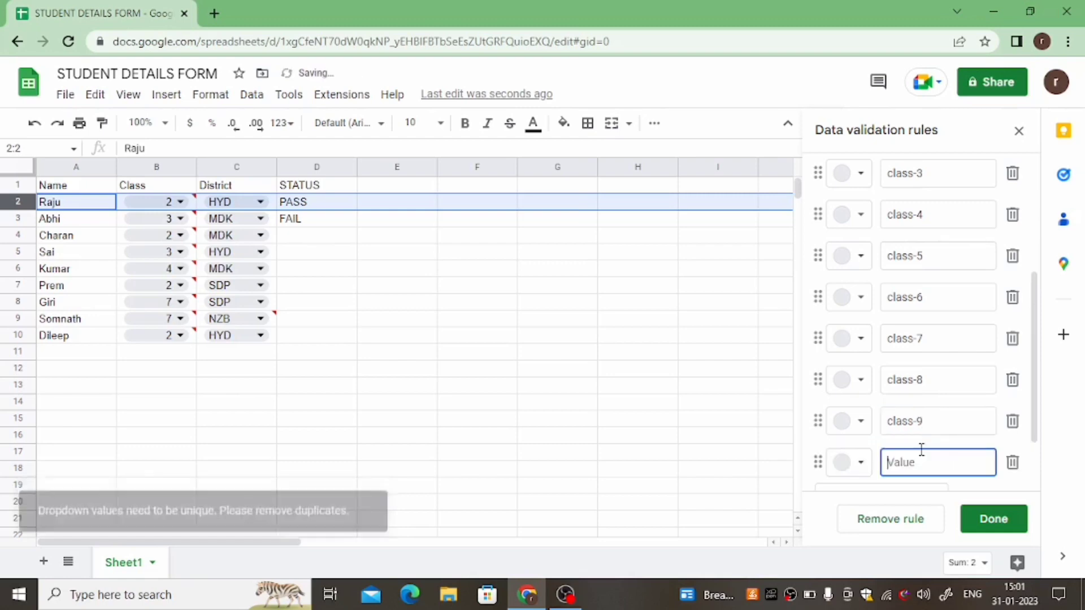
type("class-5")
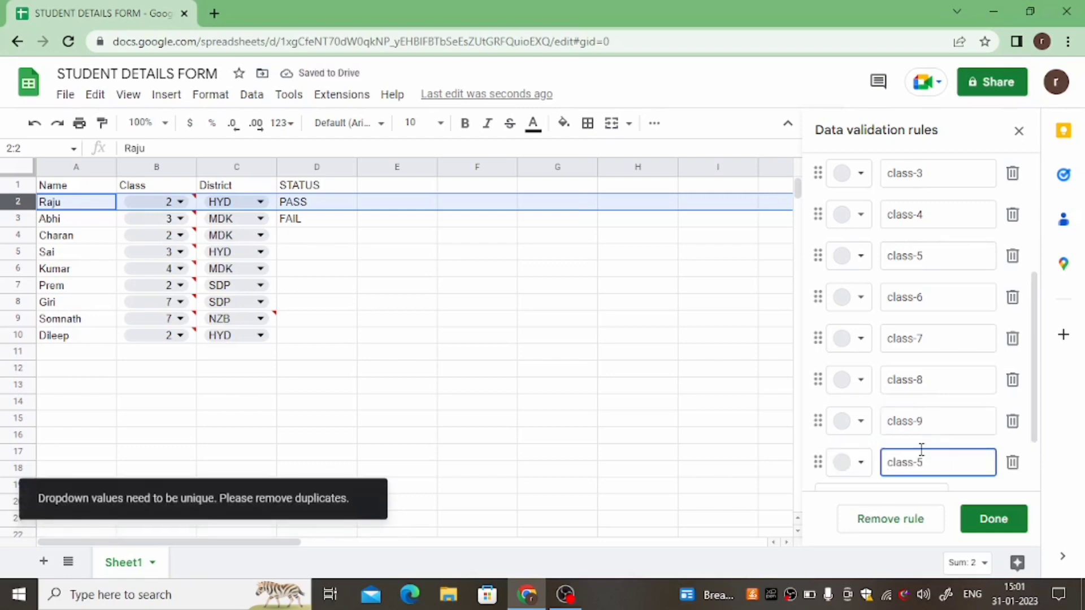
key("BackSpace")
type("10")
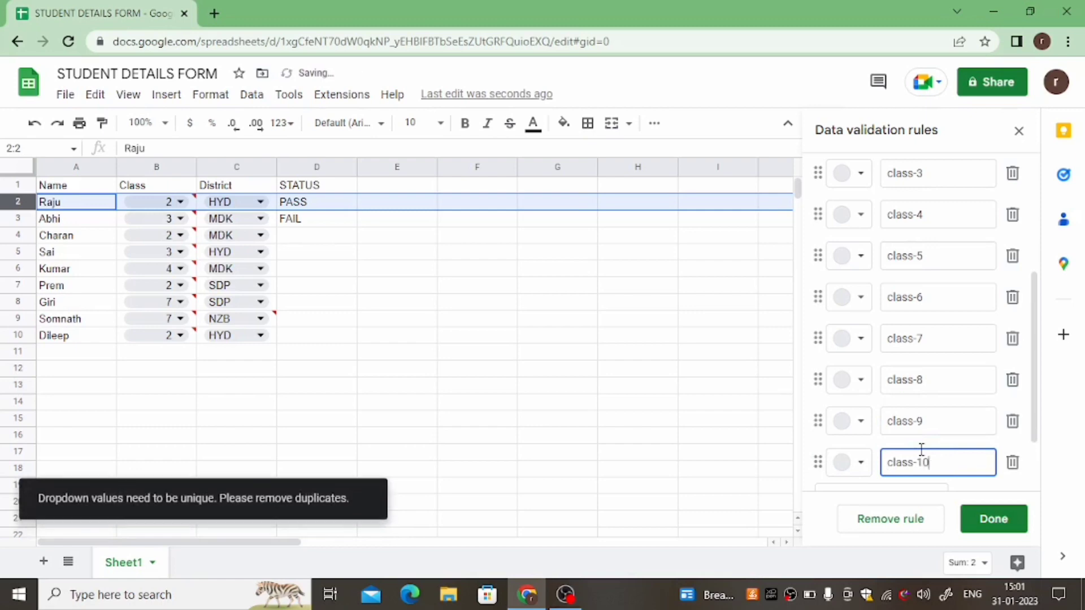
scroll(921, 424, "down", 2)
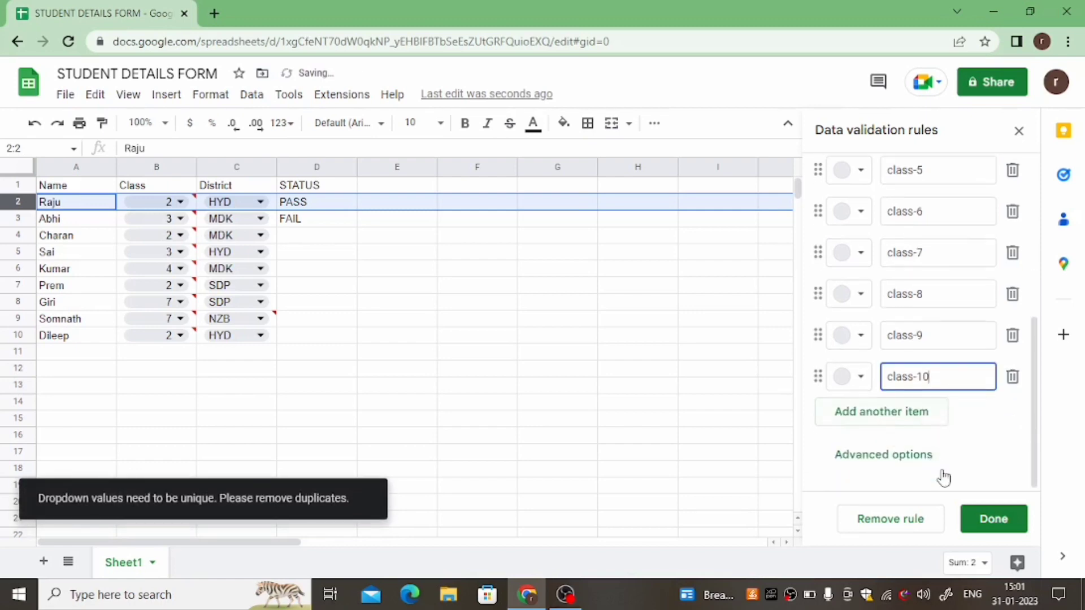
scroll(844, 225, "up", 5)
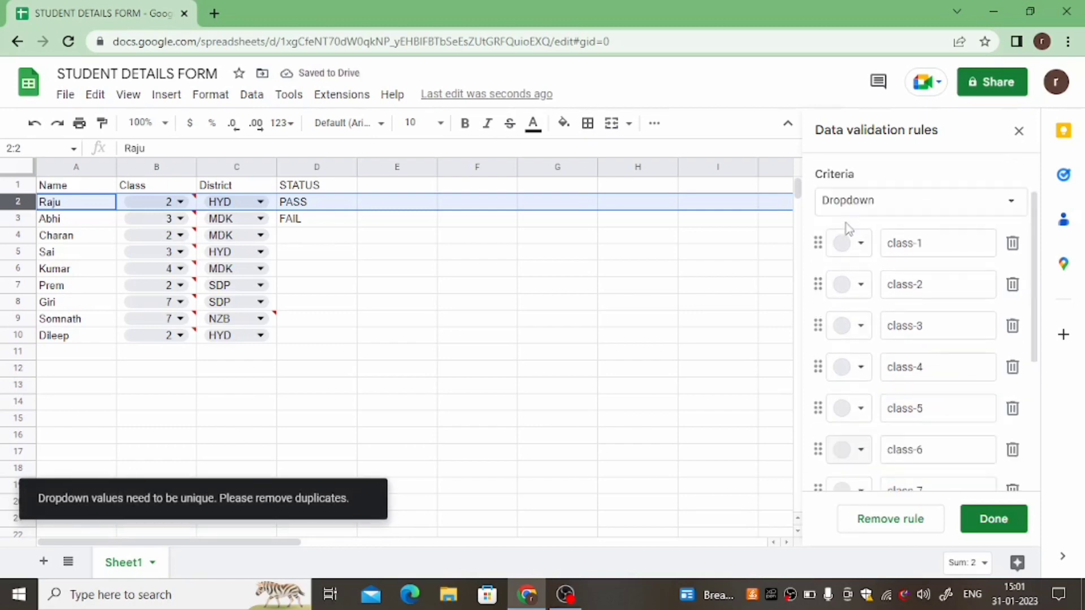
Step: Colour the Class dropdown items class-1 dark red, class-2 dark green and class-3 dark blue, and save the rule
left_click(862, 247)
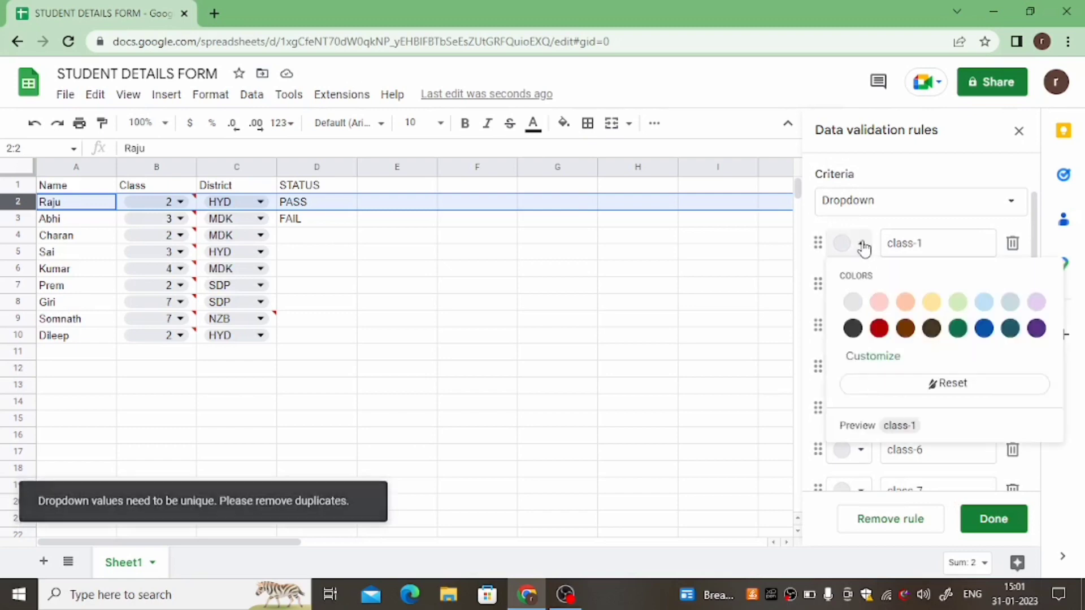
left_click(880, 330)
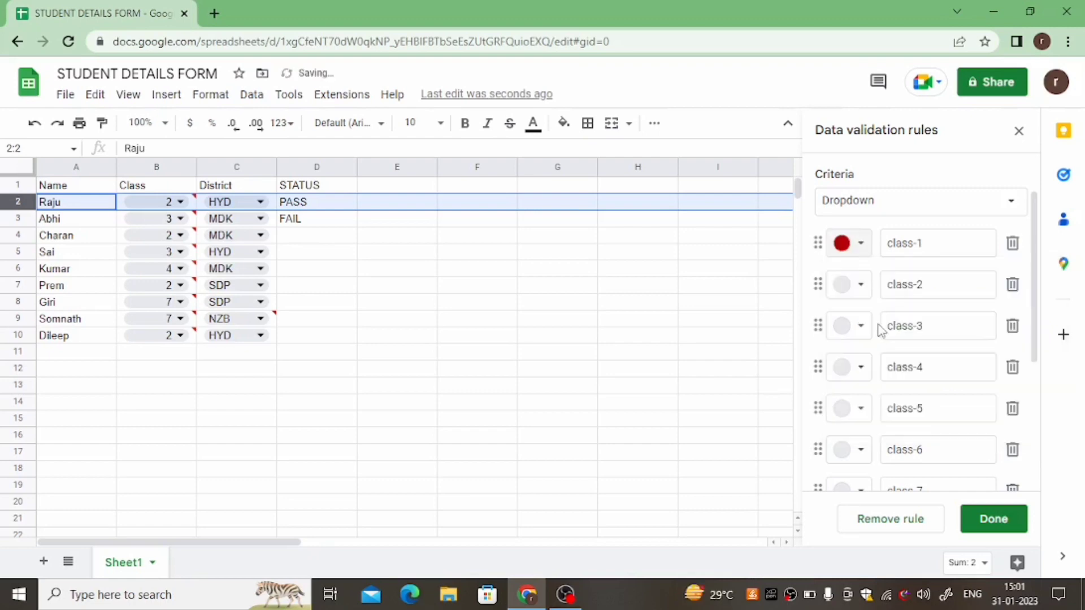
left_click(862, 286)
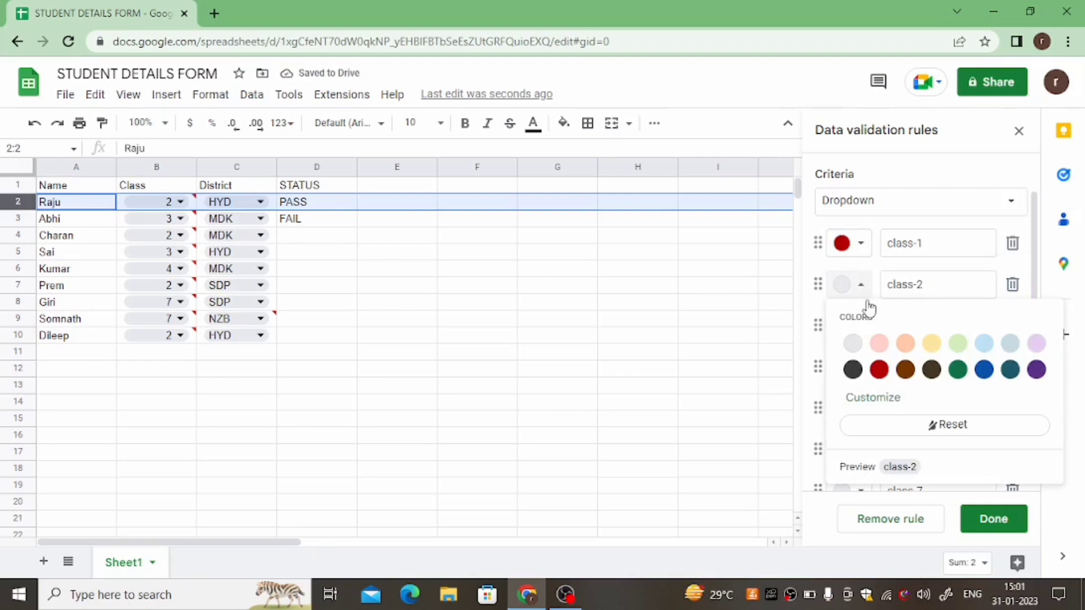
left_click(958, 370)
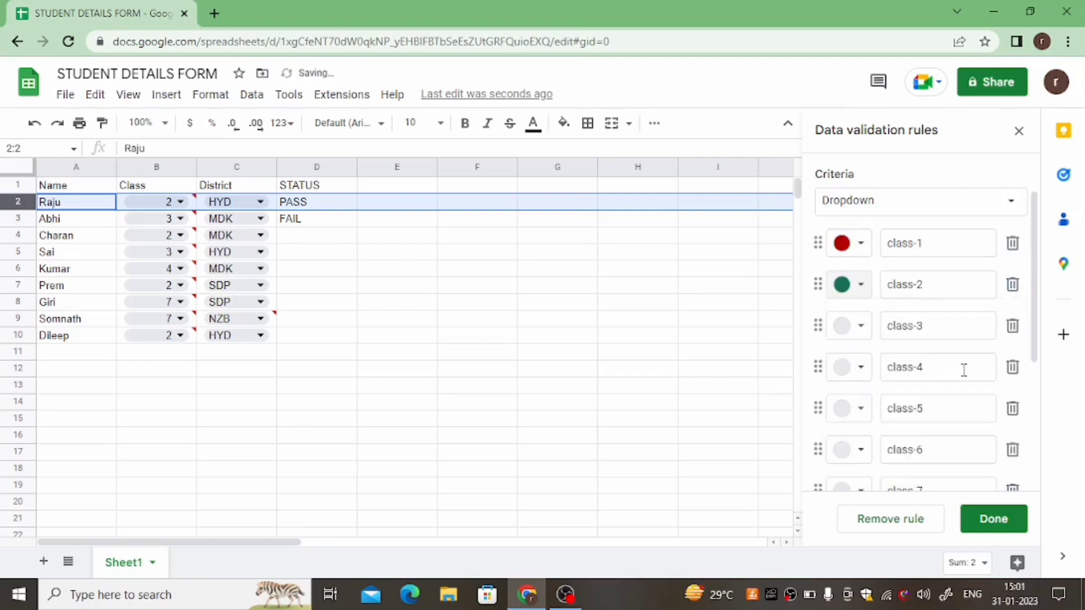
left_click(859, 326)
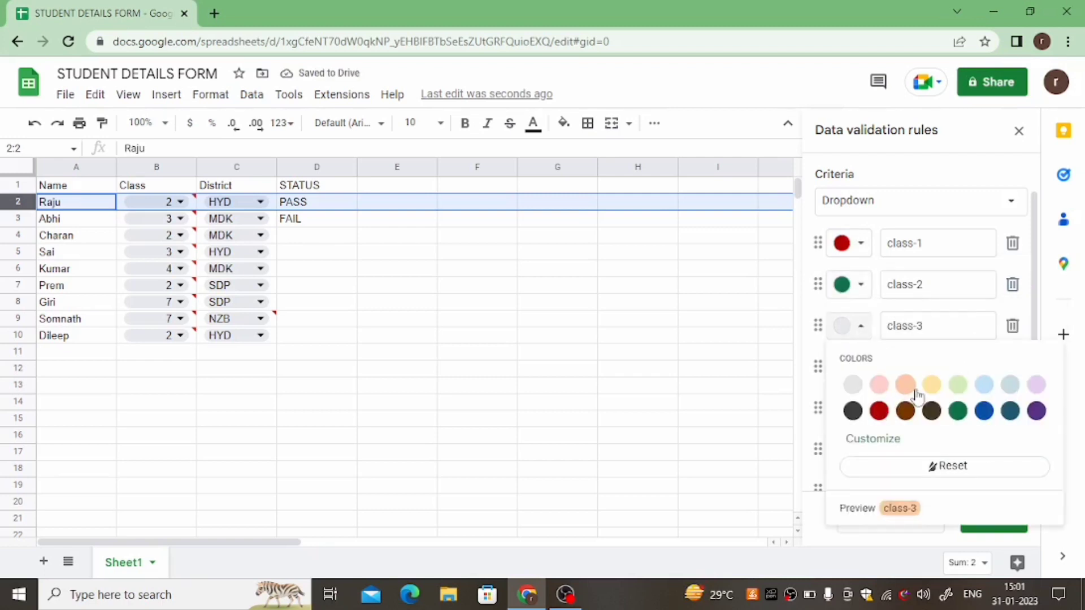
left_click(983, 411)
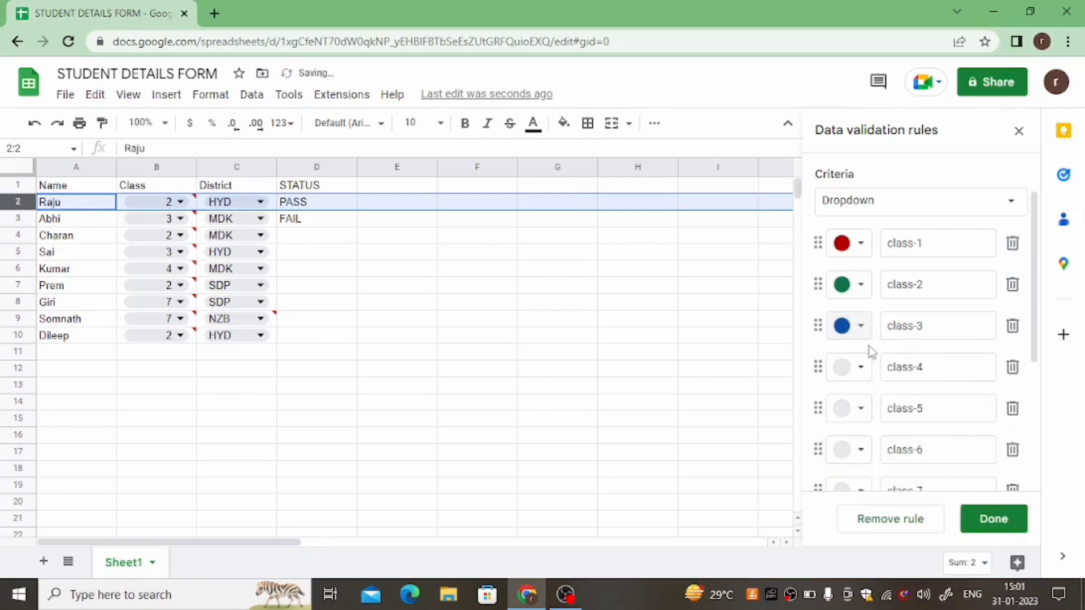
scroll(913, 367, "down", 2)
scroll(914, 362, "down", 3)
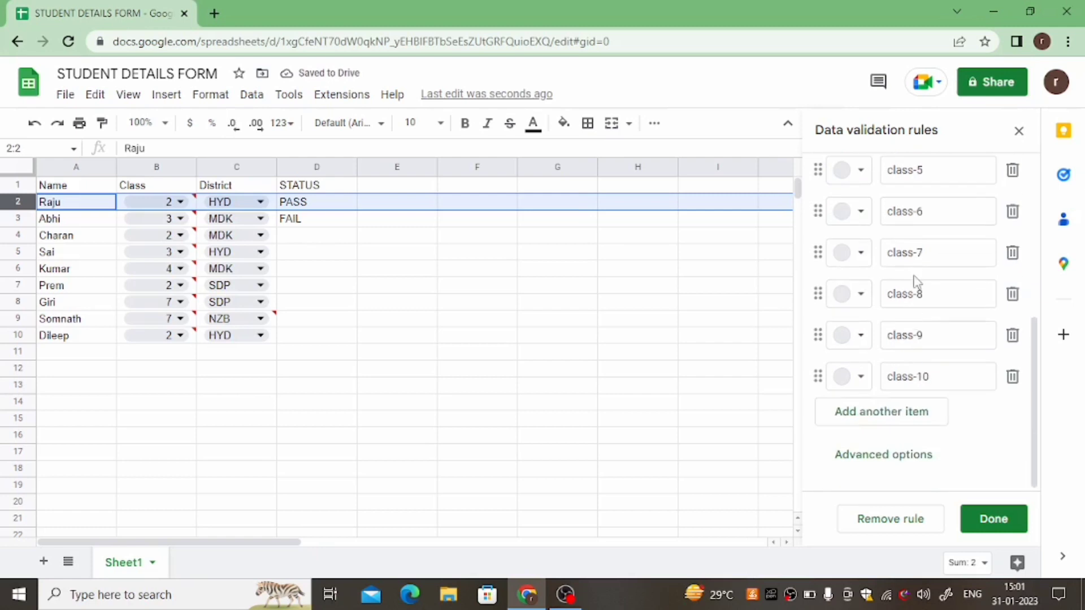
left_click(984, 524)
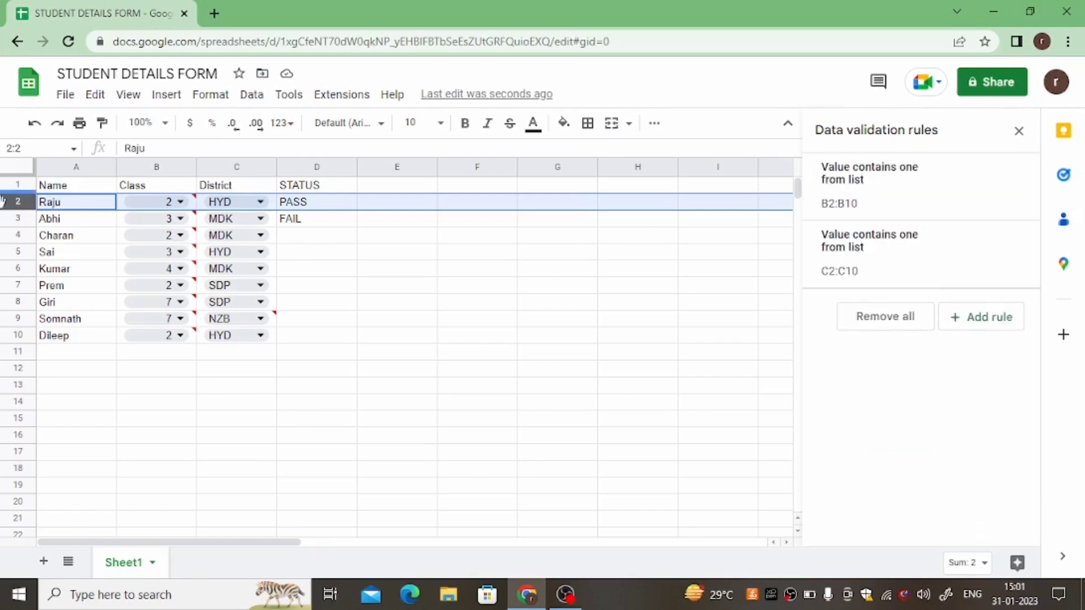
Step: Examine the coloured options offered by the Class dropdown in cell B2, leaving the cell unchanged
mouse_move(177, 212)
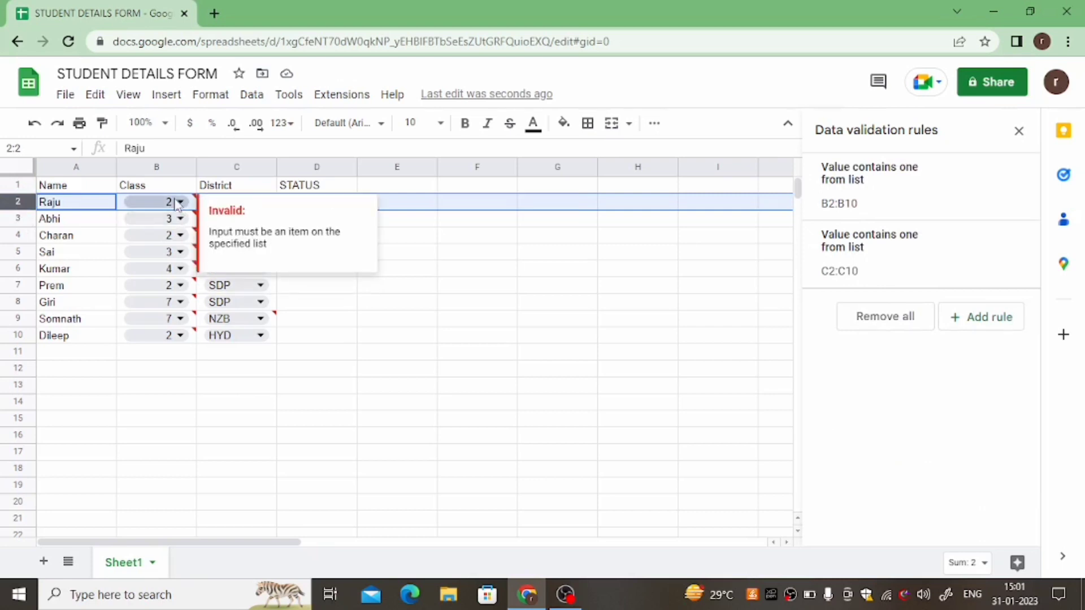
left_click(178, 203)
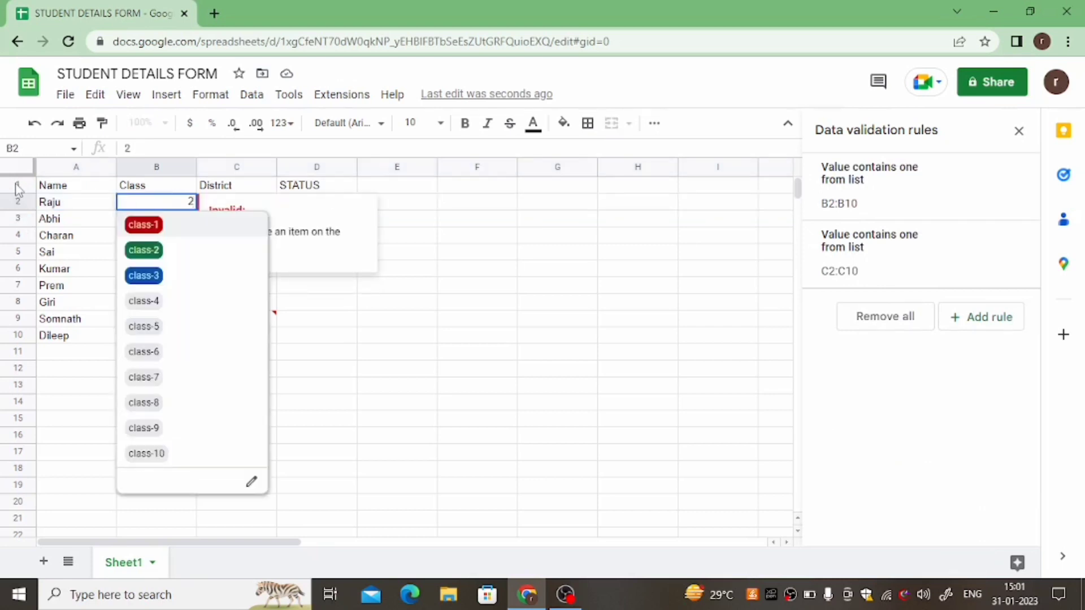
left_click(449, 410)
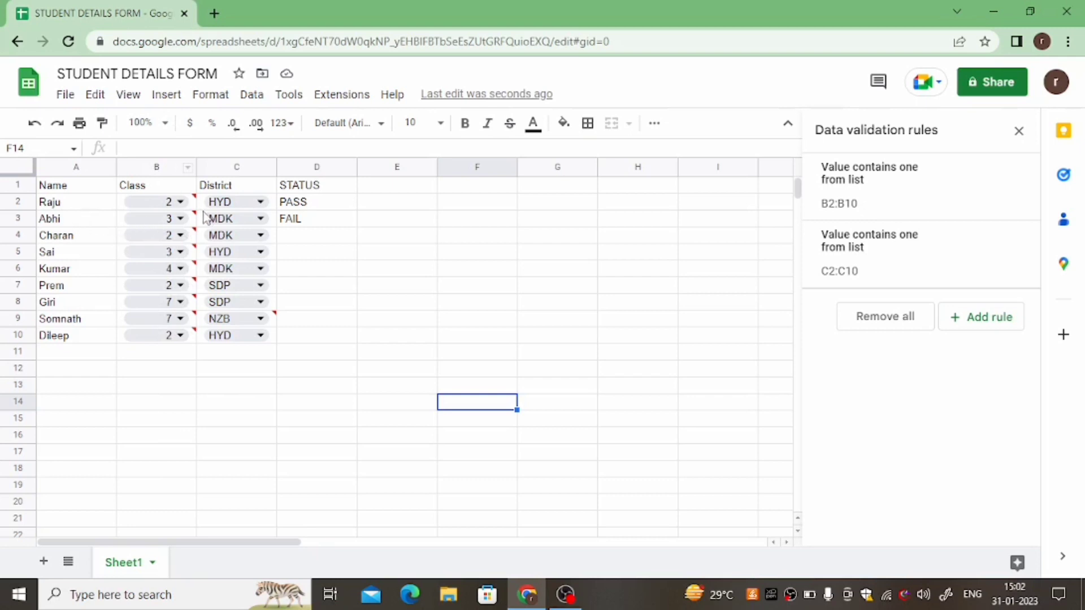
Step: Choose class-2 for B2, class-1 for B3 and class-4 for B4 from the Class dropdowns
mouse_move(173, 217)
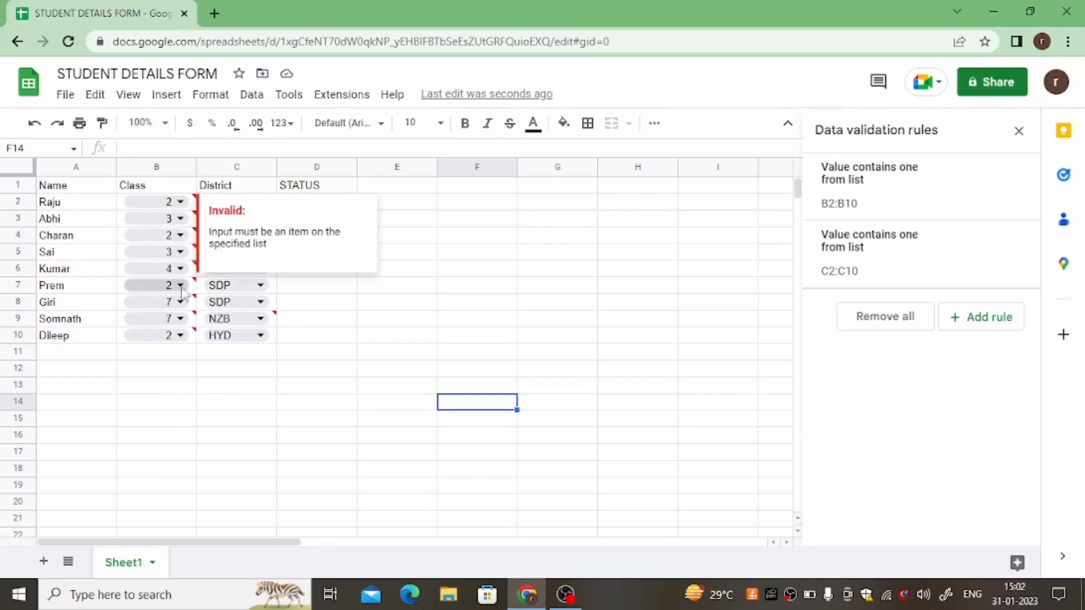
left_click(179, 203)
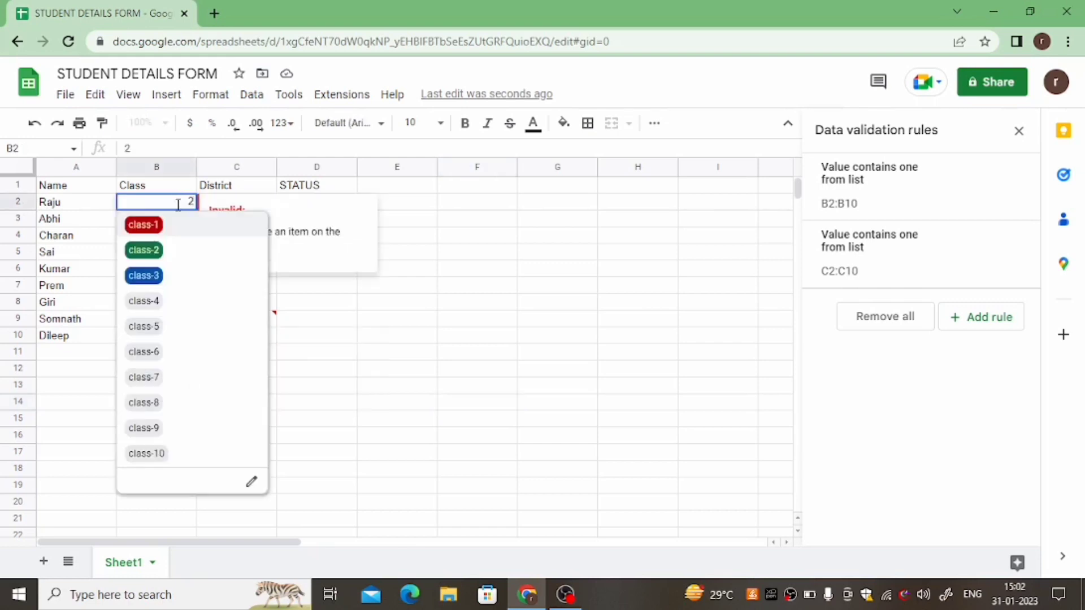
left_click(138, 255)
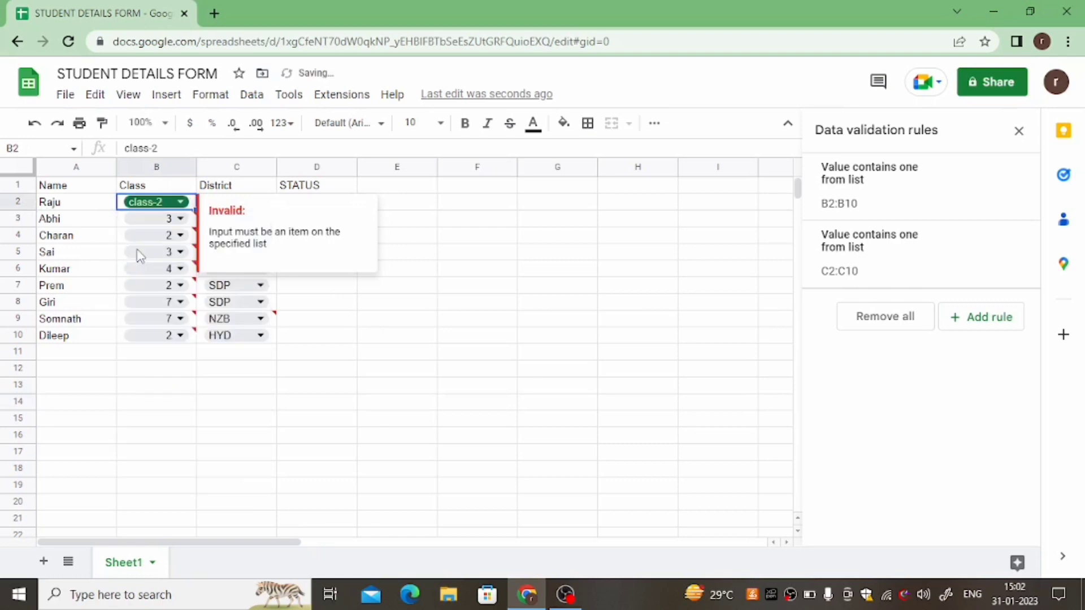
left_click(184, 219)
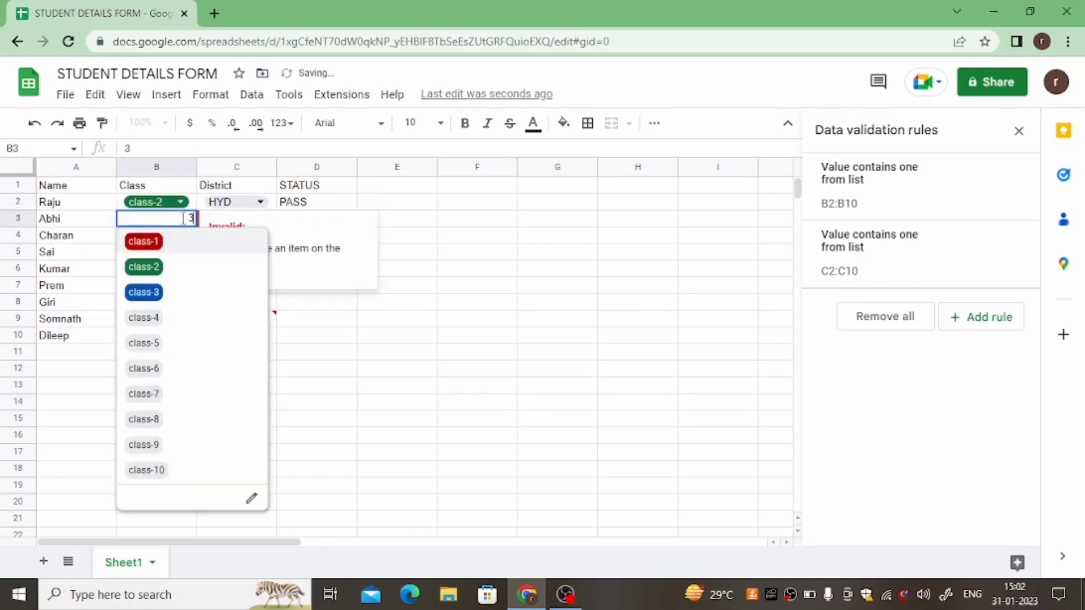
left_click(148, 242)
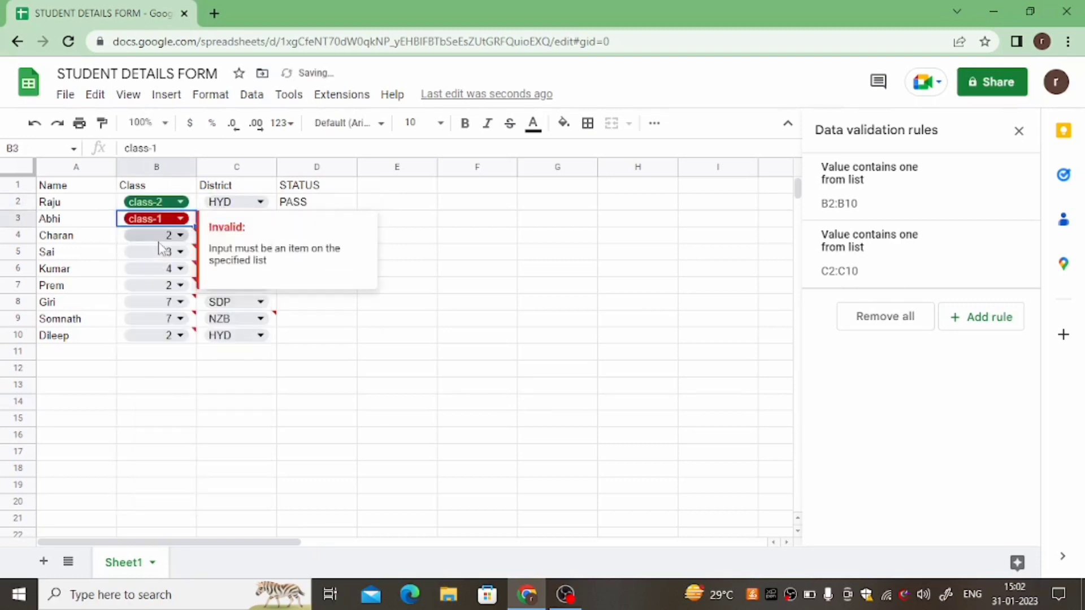
left_click(176, 235)
left_click(177, 231)
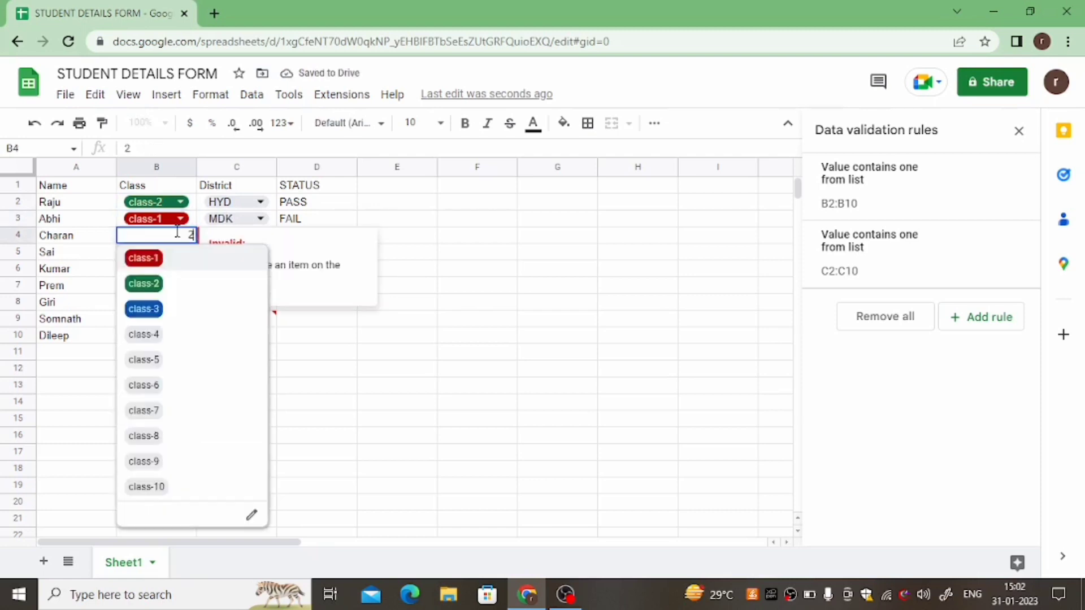
left_click(144, 335)
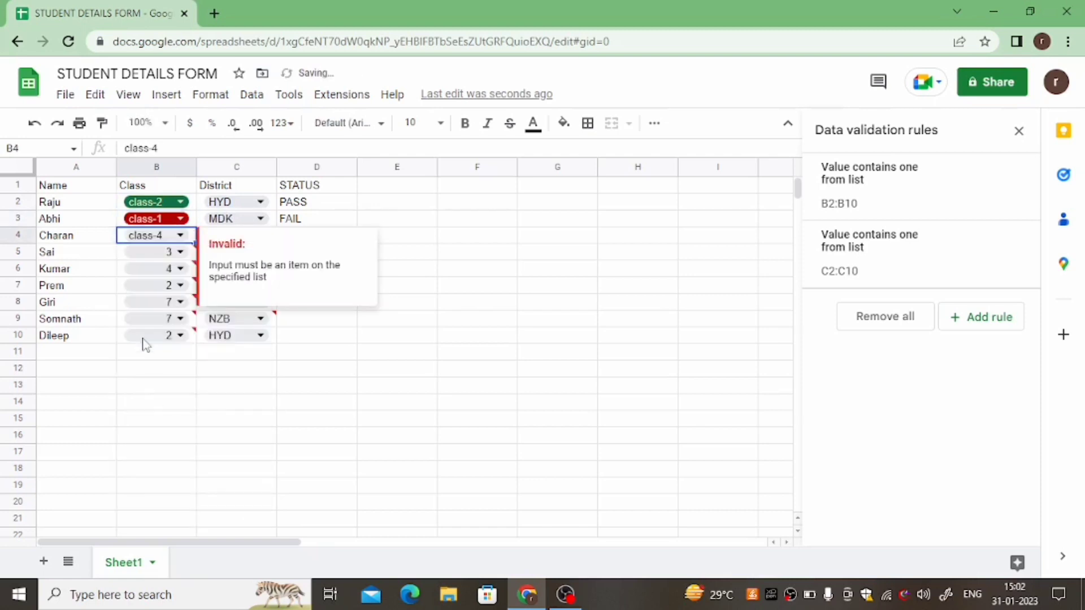
Step: Choose class-5 for B5, class-7 for B6 and class-2 for B7 from the Class dropdowns
left_click(181, 252)
left_click(180, 252)
left_click(144, 377)
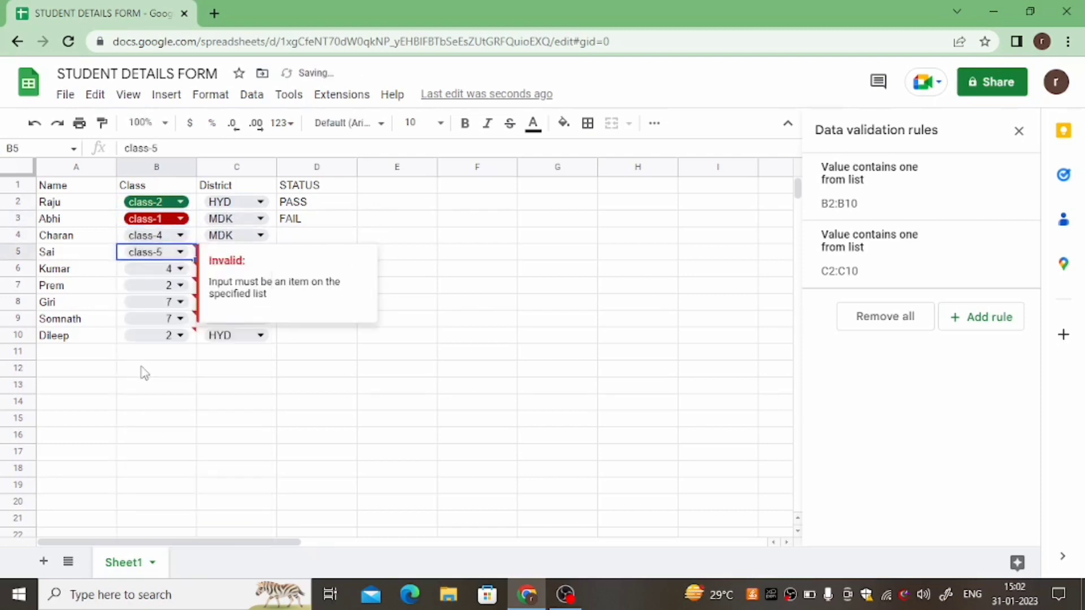
left_click(183, 268)
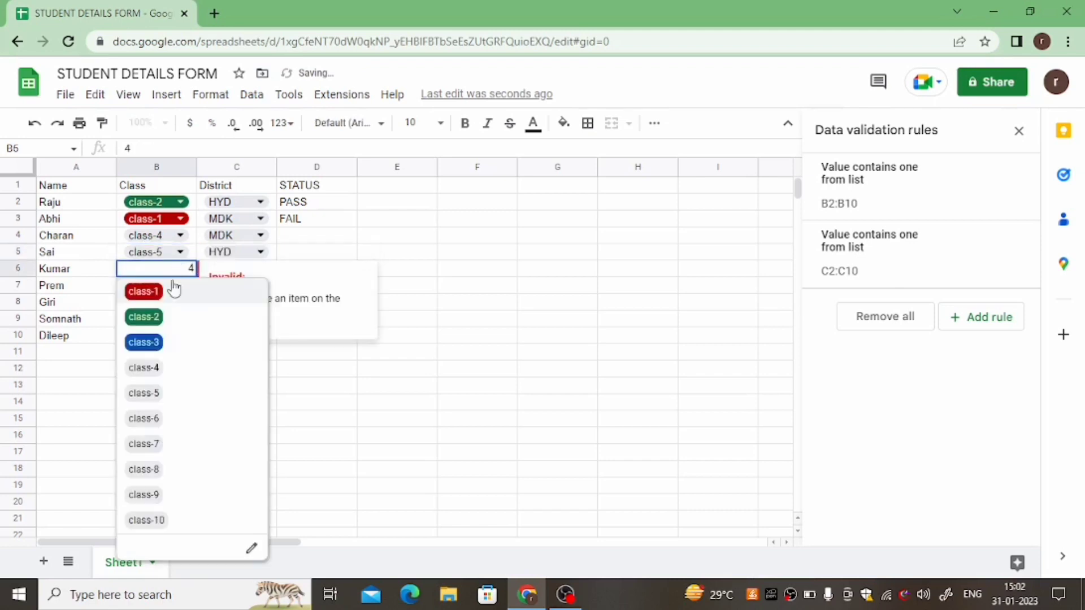
left_click(146, 443)
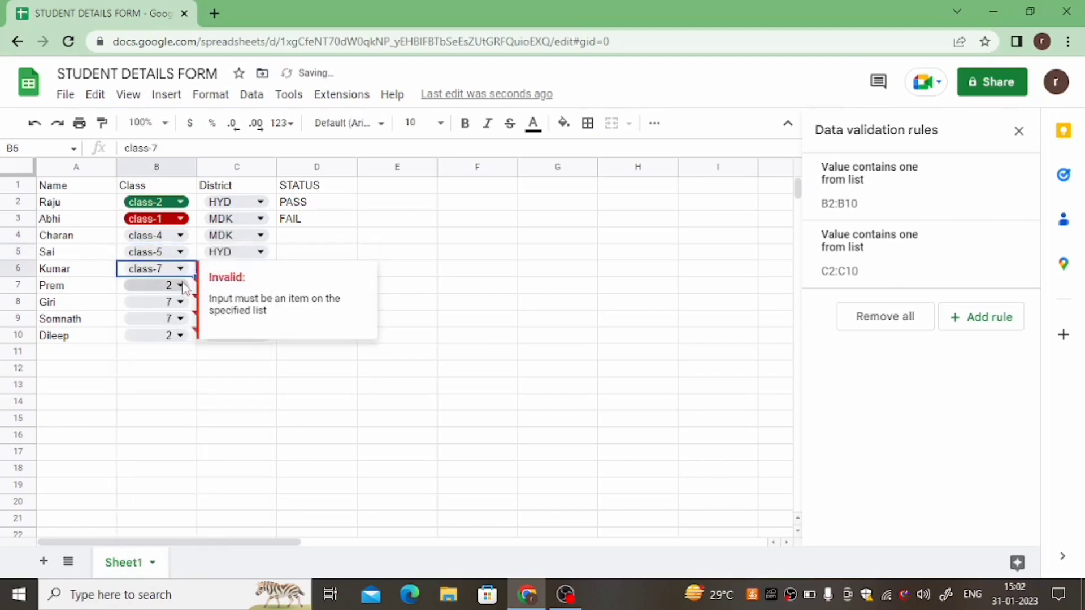
left_click(180, 286)
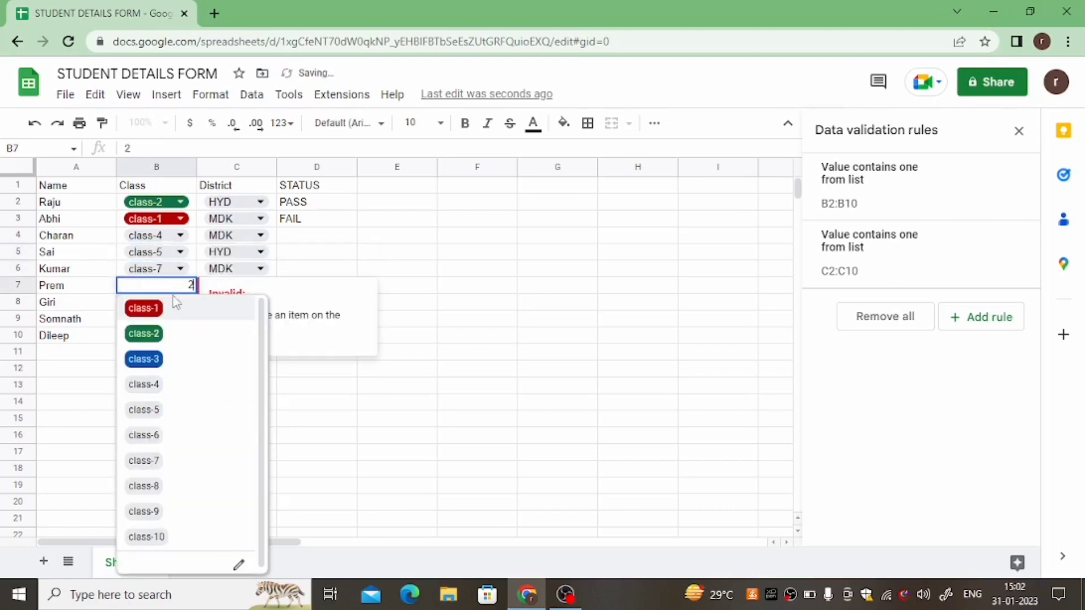
left_click(149, 339)
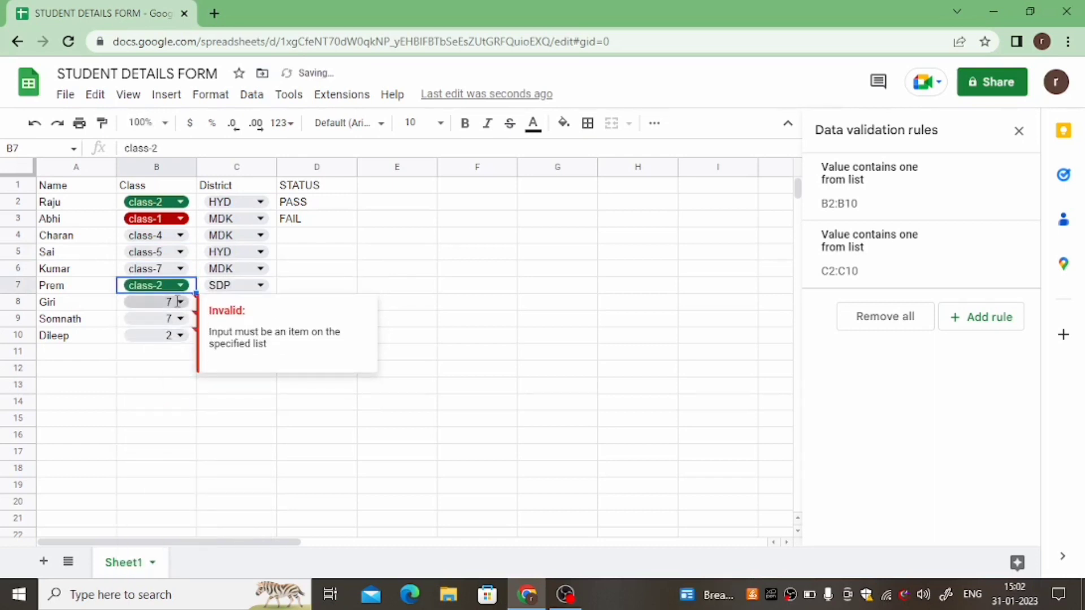
Step: Fill the remaining Class dropdowns with class-7 in B8, class-5 in B9 and class-2 in B10
left_click(178, 302)
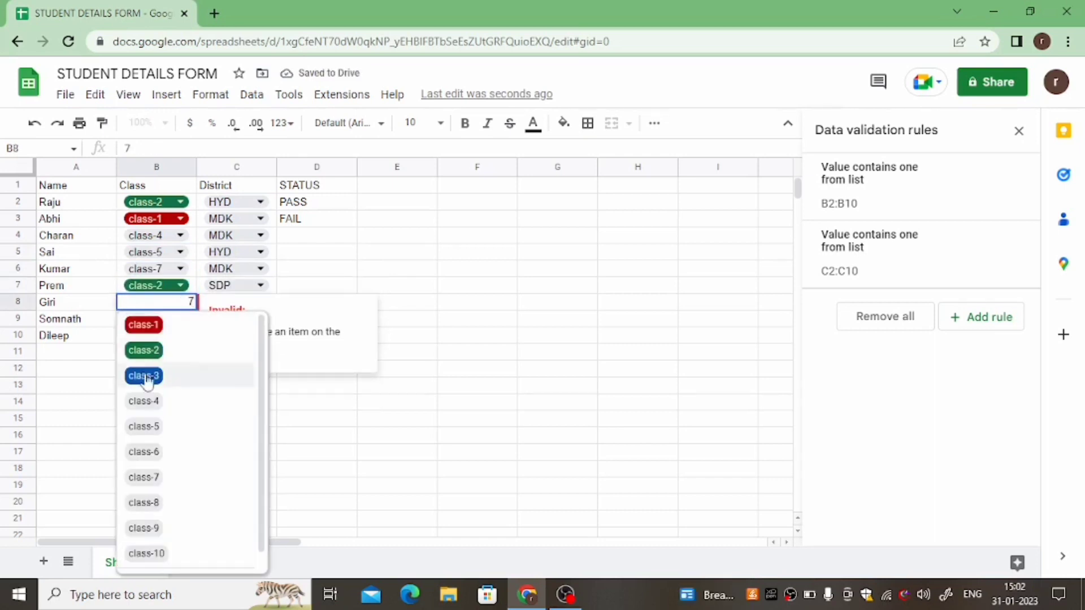
left_click(154, 478)
left_click(165, 320)
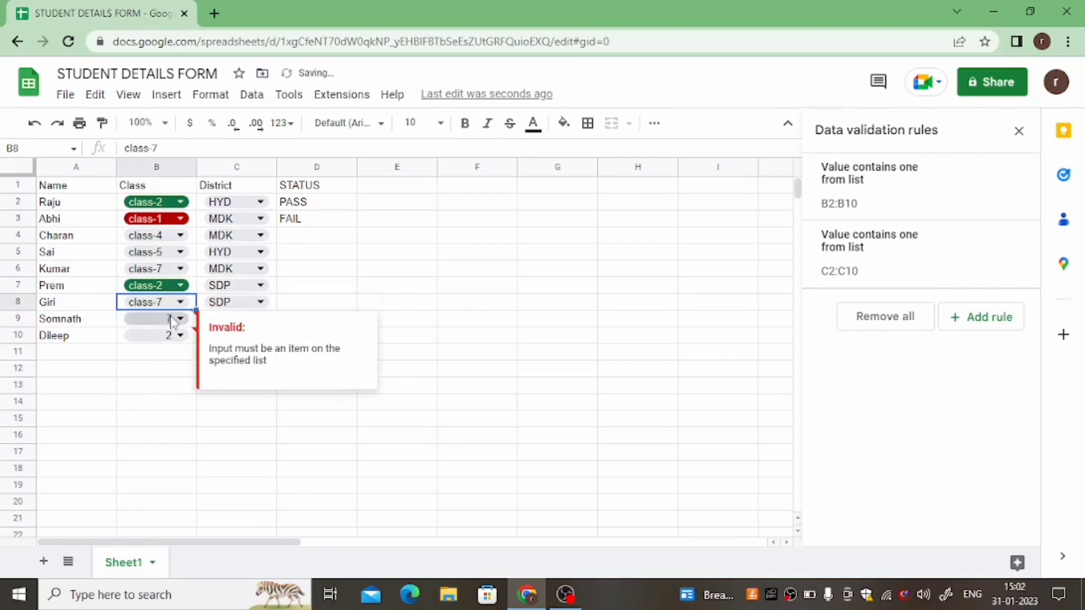
left_click(177, 319)
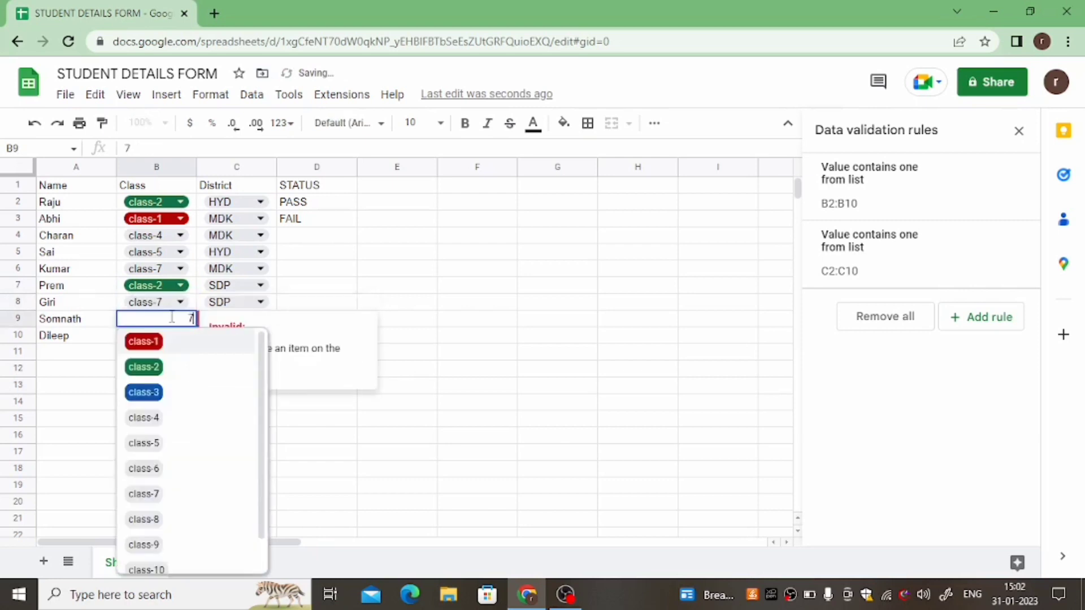
left_click(146, 444)
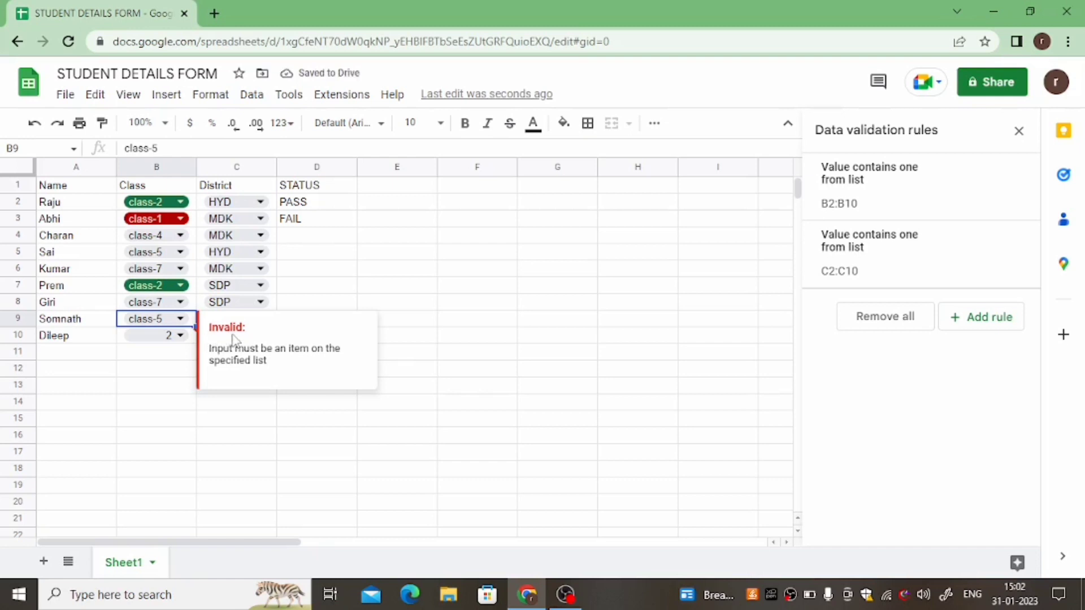
left_click(179, 336)
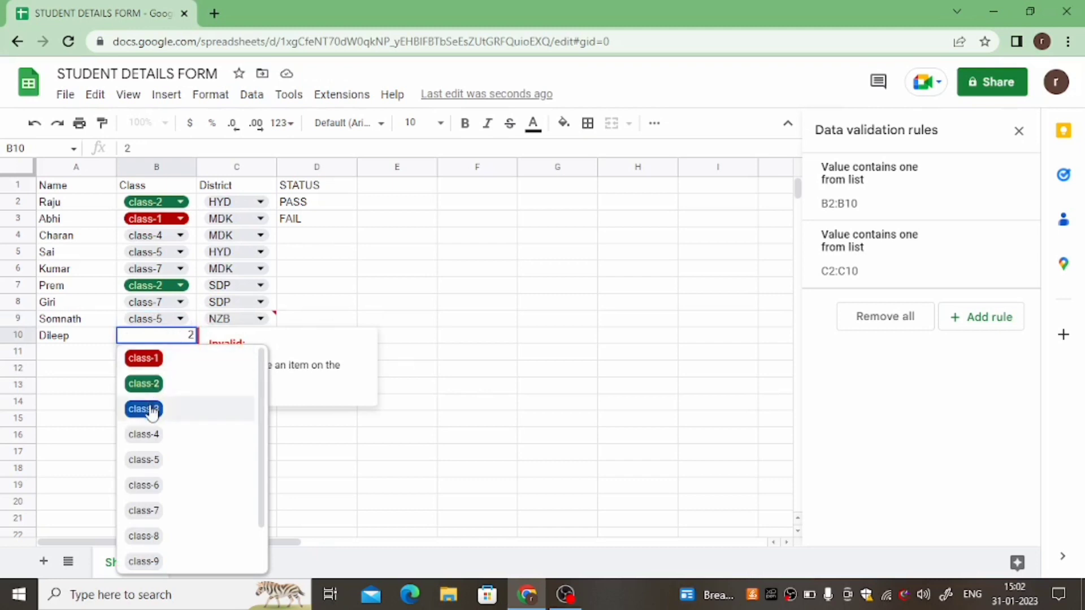
left_click(155, 385)
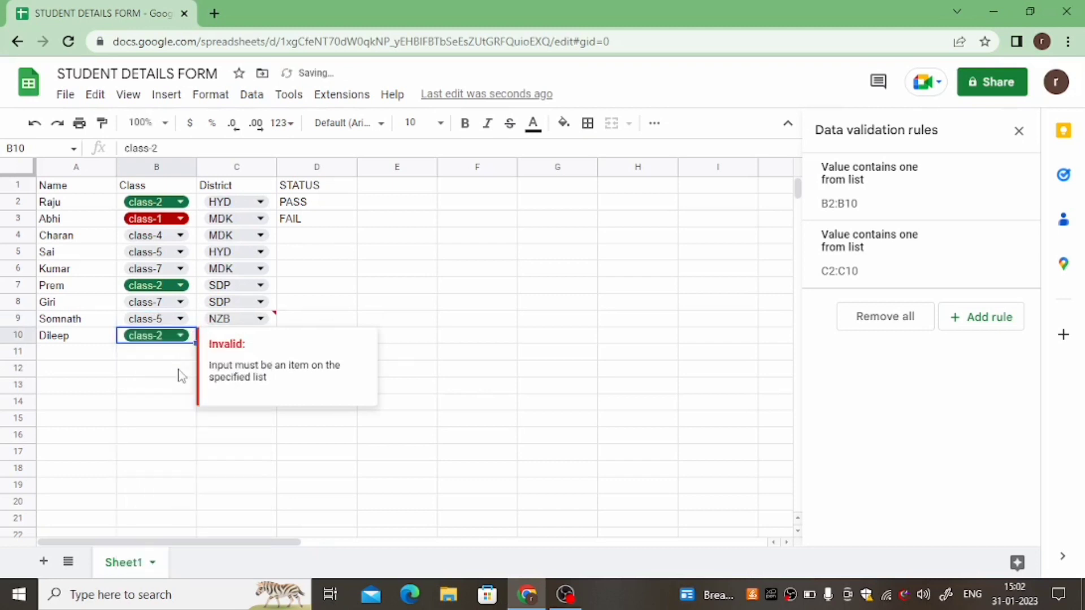
left_click(177, 370)
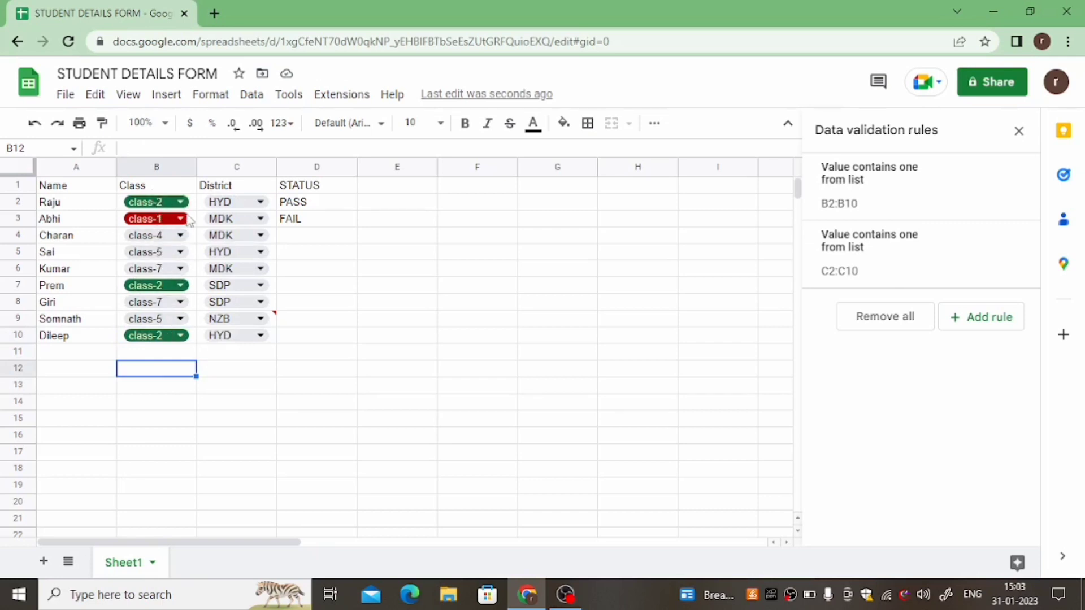
Step: Add a dropdown rule to the entire STATUS column (column D)
left_click(341, 204)
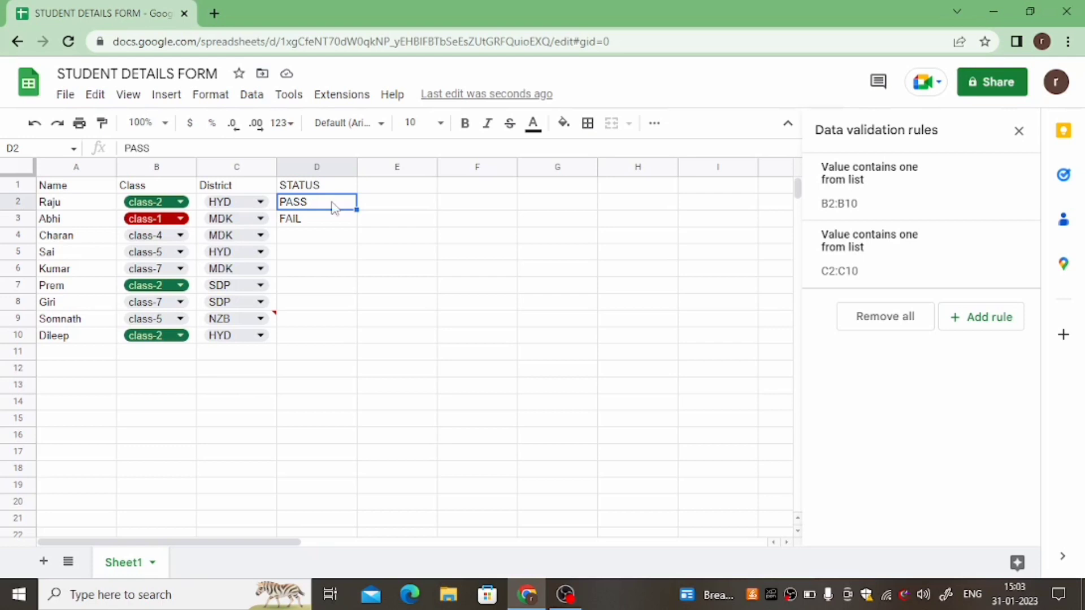
left_click(340, 170)
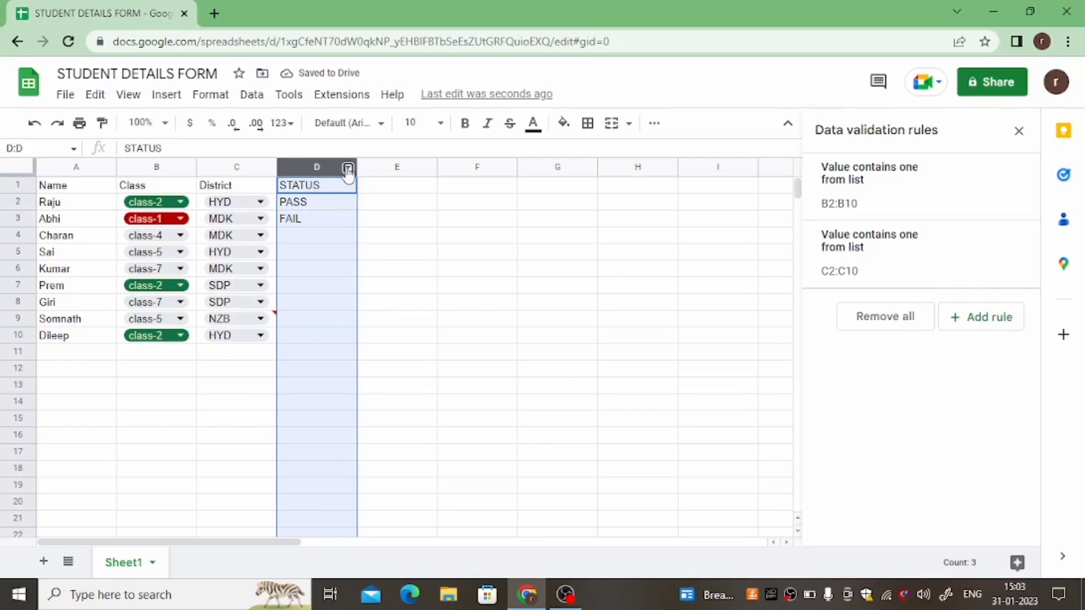
left_click(347, 165)
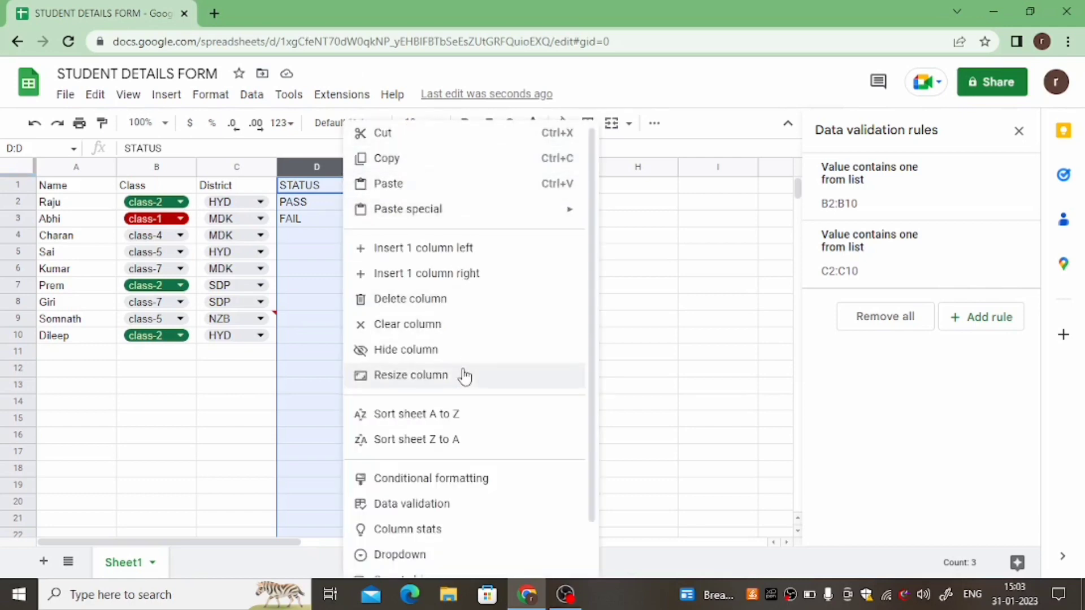
scroll(462, 375, "down", 2)
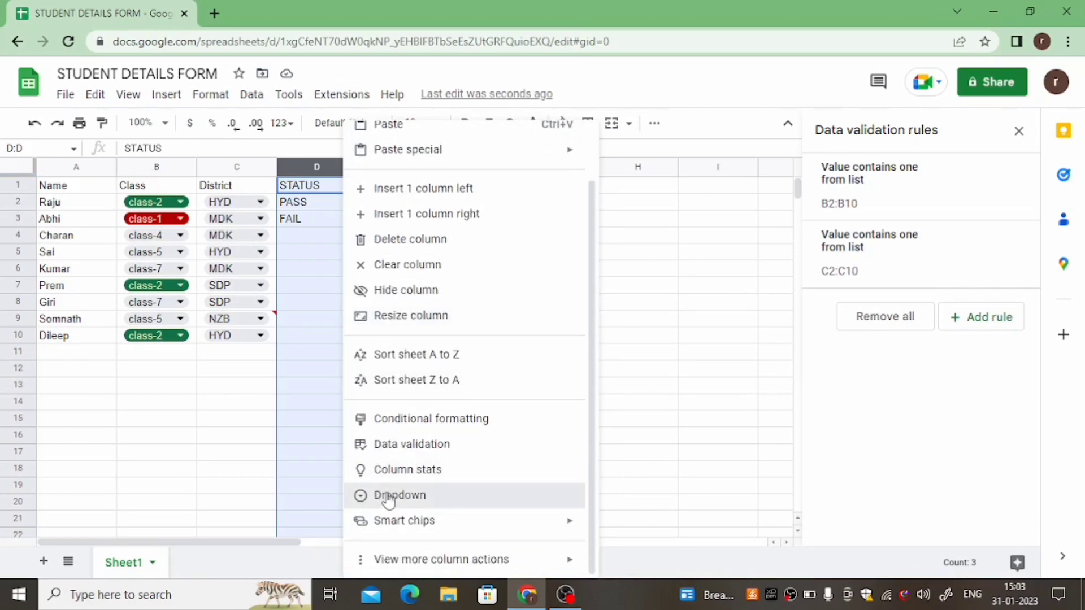
left_click(388, 498)
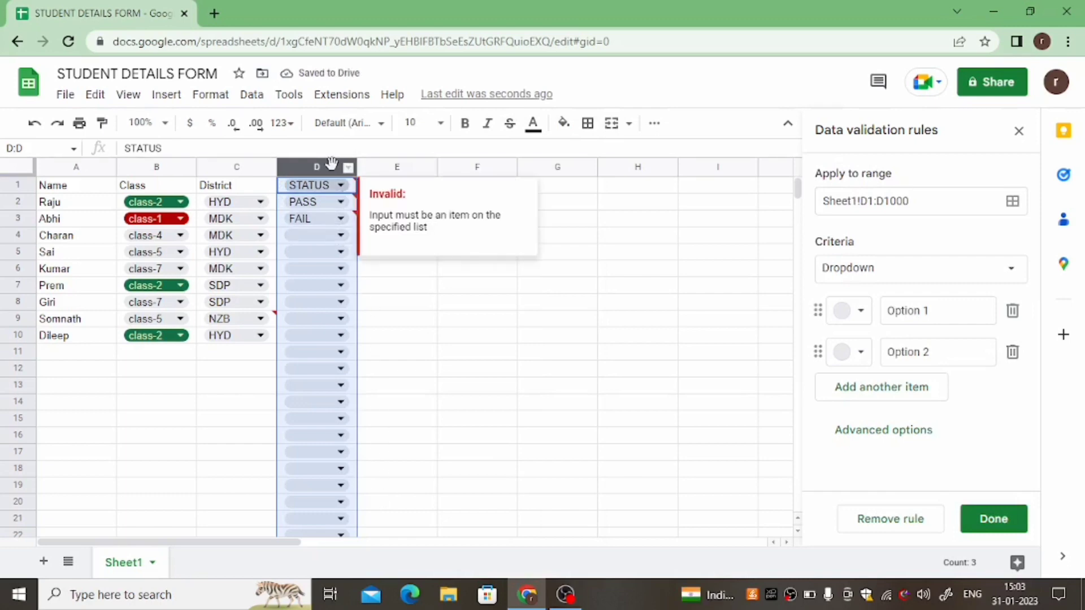
Step: Change the STATUS dropdown rule's range to Sheet1!D2:D10
left_click(889, 202)
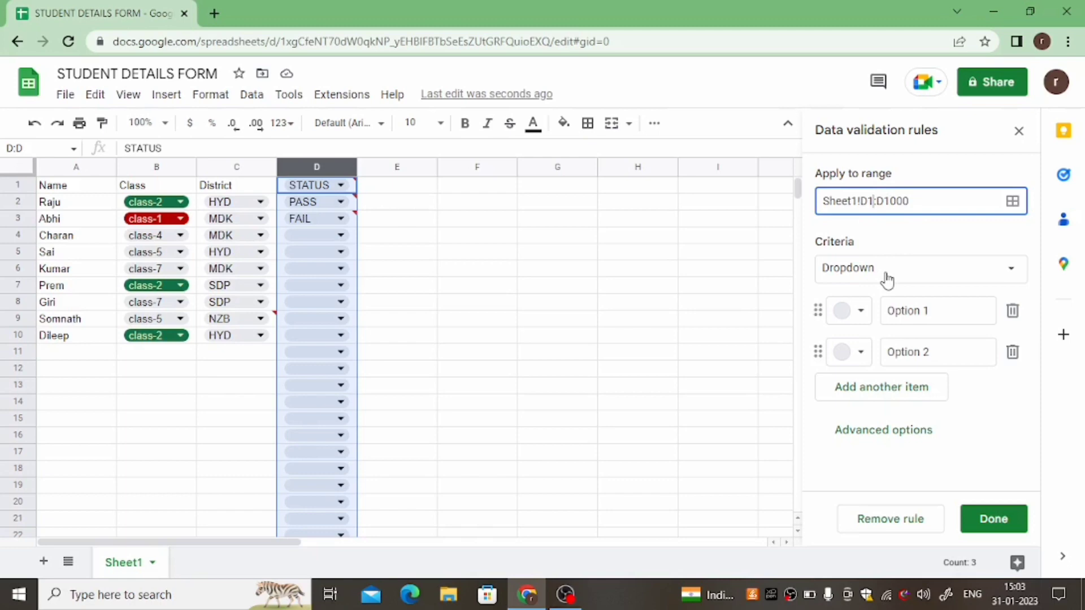
key("BackSpace")
key("BackSpace")
type("2:")
key("Right")
key("Right")
key("Right")
key("Right")
key("Right")
key("Right")
key("BackSpace")
key("BackSpace")
Step: Name the rule's first dropdown option PASS and give it the dark green colour
left_click(908, 314)
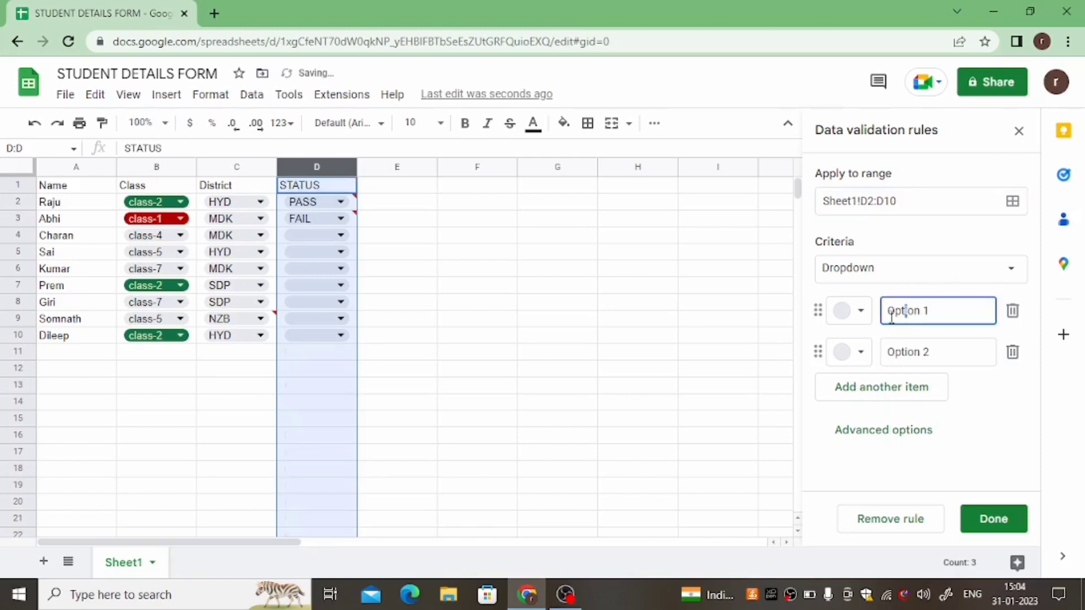
left_click(937, 311)
key("BackSpace")
key("BackSpace")
key("BackSpace")
key("BackSpace")
key("BackSpace")
key("BackSpace")
key("BackSpace")
key("BackSpace")
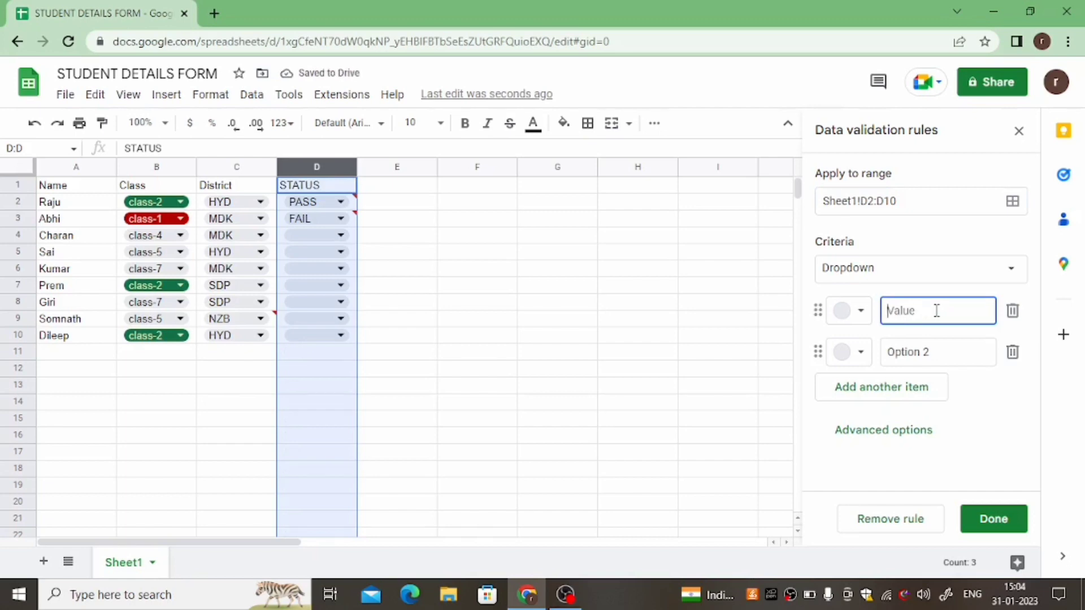
type("pass")
key("BackSpace")
key("BackSpace")
key("BackSpace")
key("BackSpace")
type("PASS")
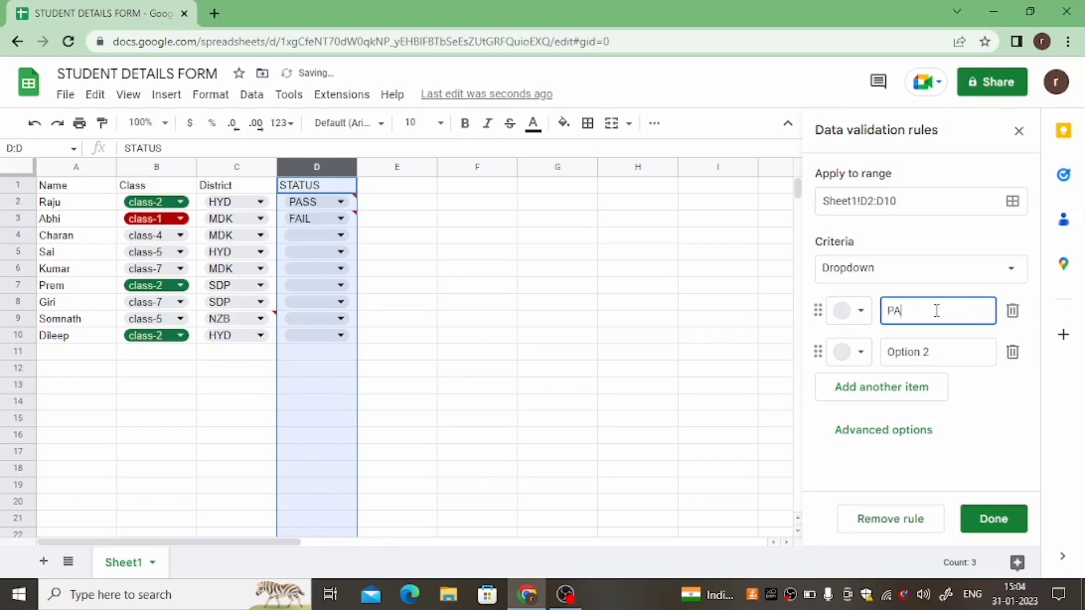
left_click(857, 311)
left_click(958, 395)
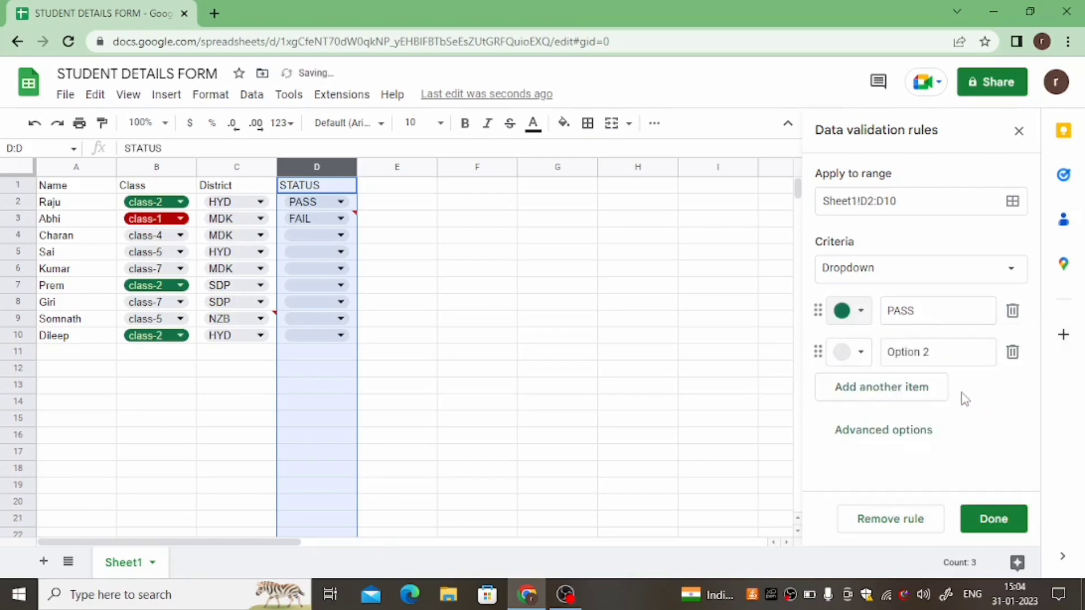
Step: Name the second dropdown option FAIL, colour it dark red, and save the STATUS rule
key("Caps_Lock")
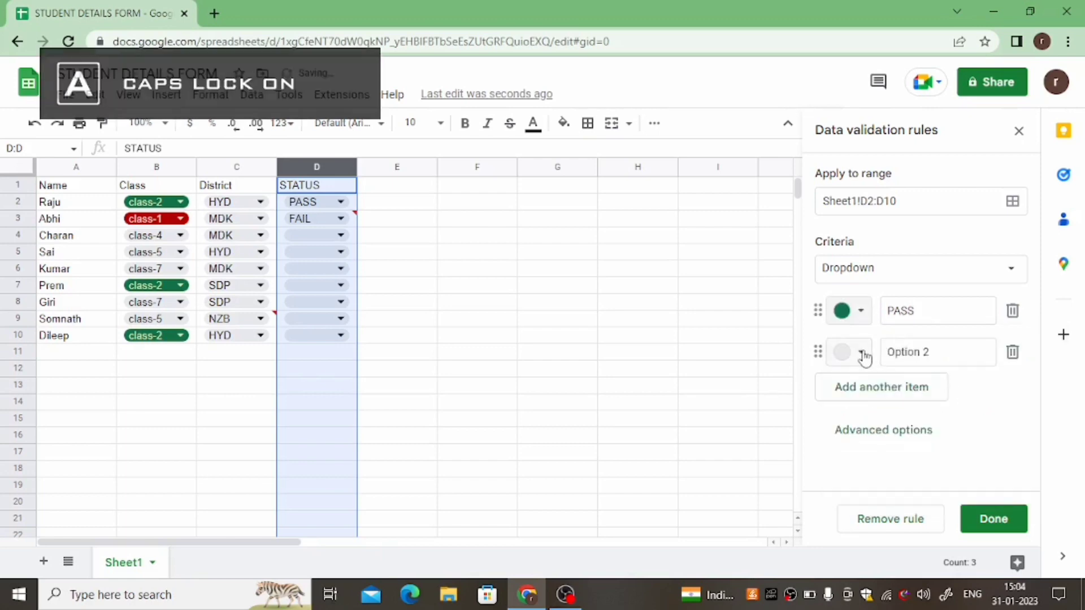
left_click(861, 352)
left_click(946, 354)
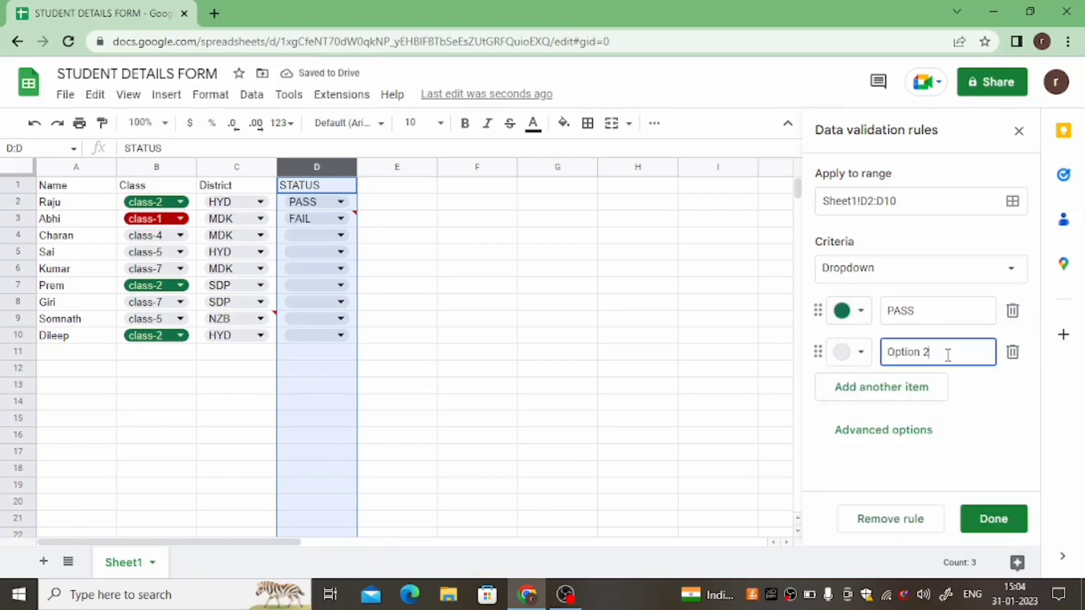
key("BackSpace")
key("BackSpace")
key("BackSpace")
key("BackSpace")
key("BackSpace")
key("BackSpace")
key("BackSpace")
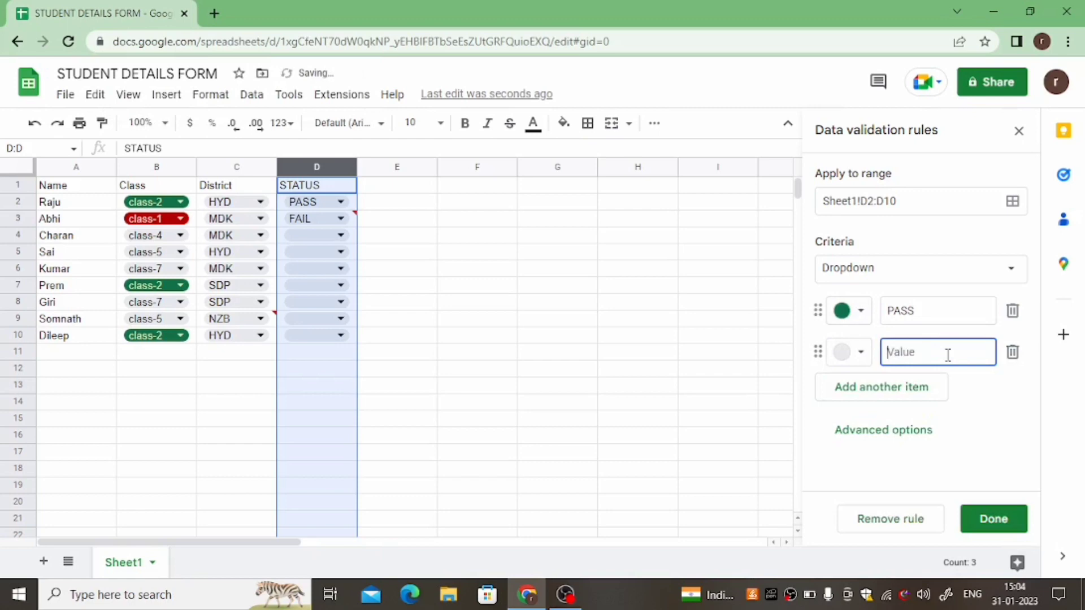
type("FAIL")
left_click(854, 353)
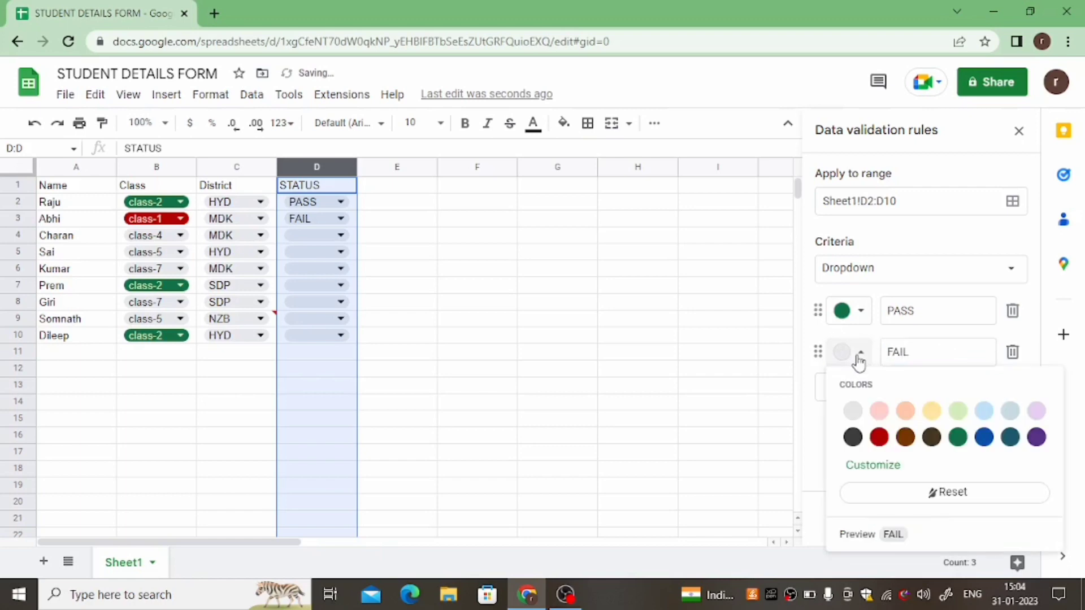
left_click(880, 440)
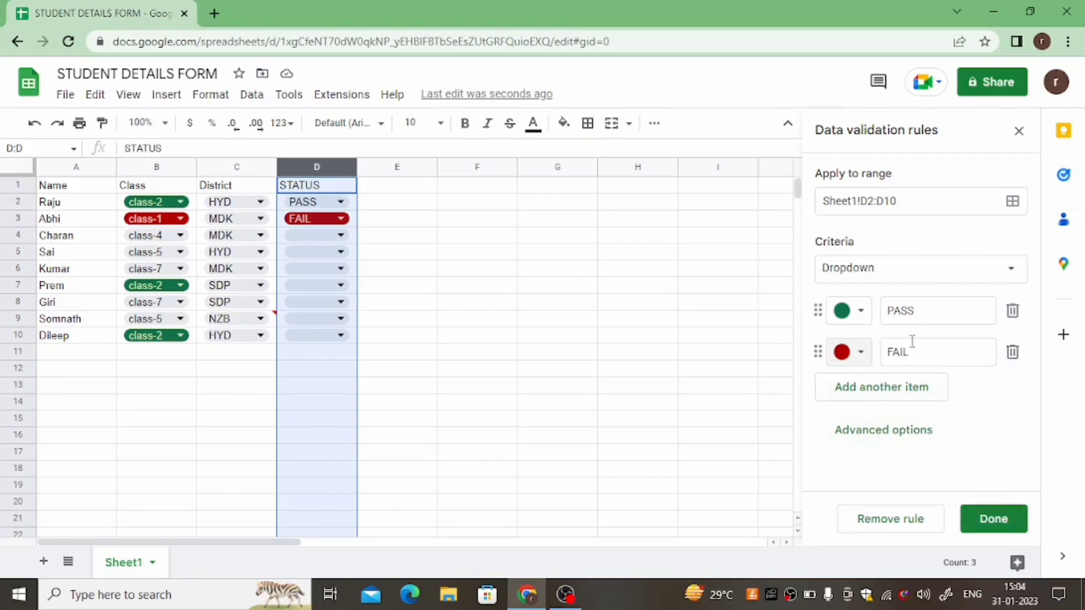
left_click(1003, 526)
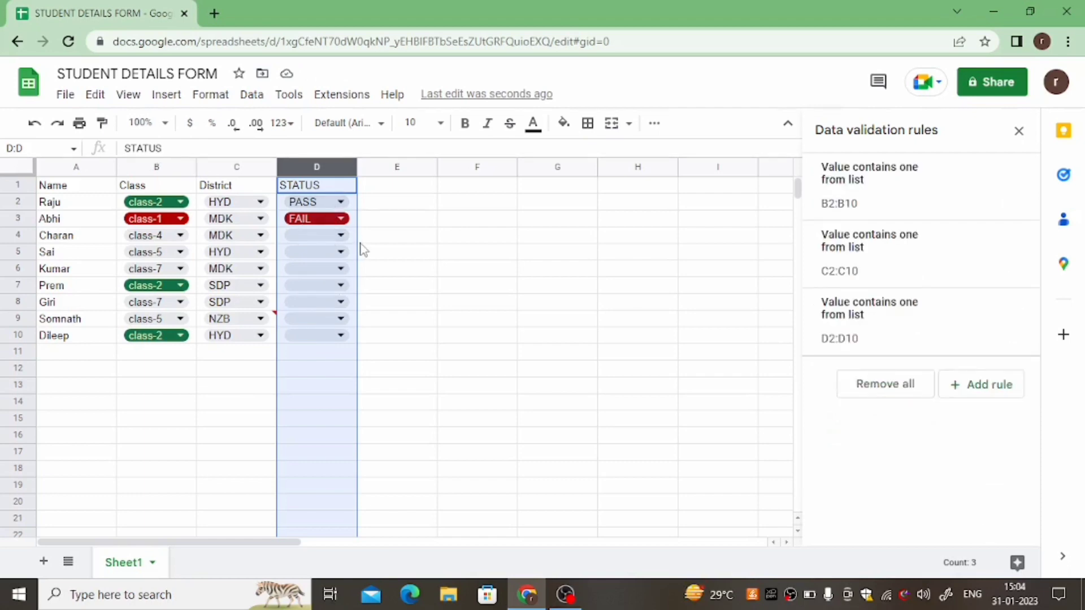
left_click(374, 305)
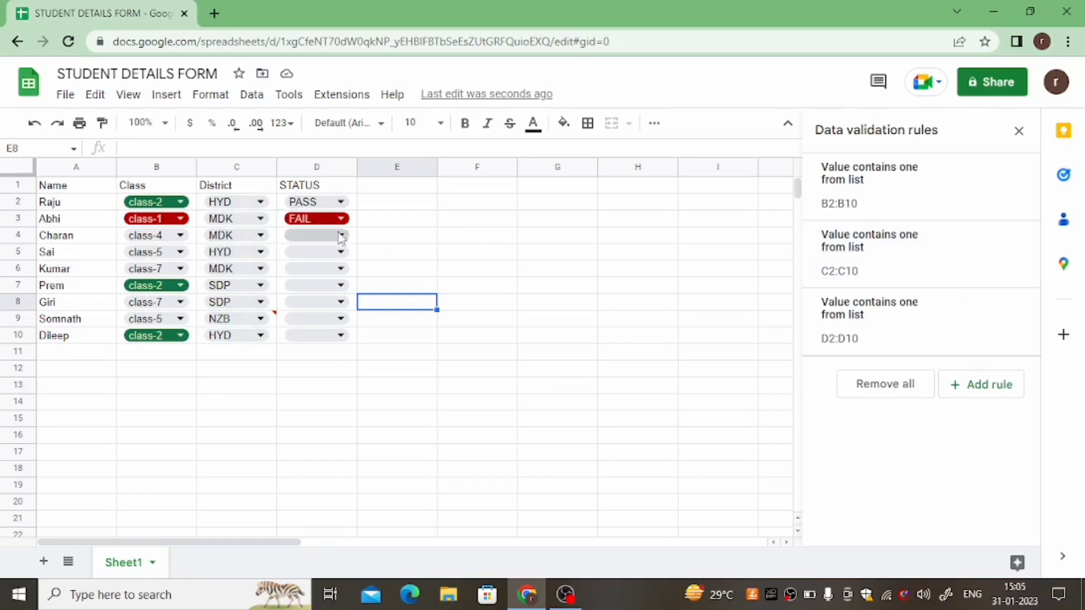
Step: Choose PASS for D2, PASS for D4 and FAIL for D5 from the STATUS dropdowns
left_click(341, 202)
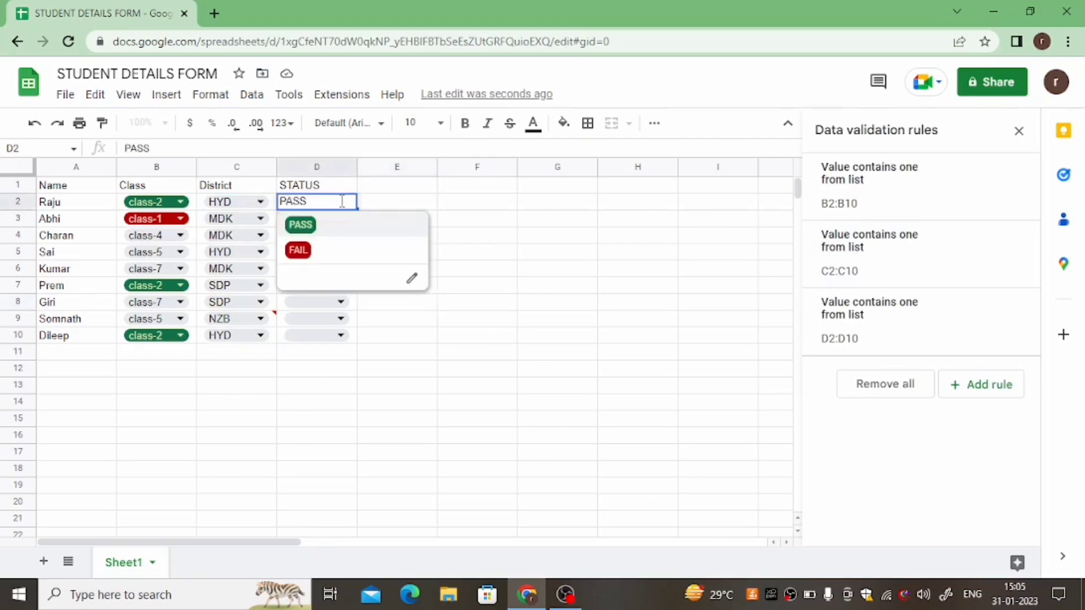
left_click(310, 229)
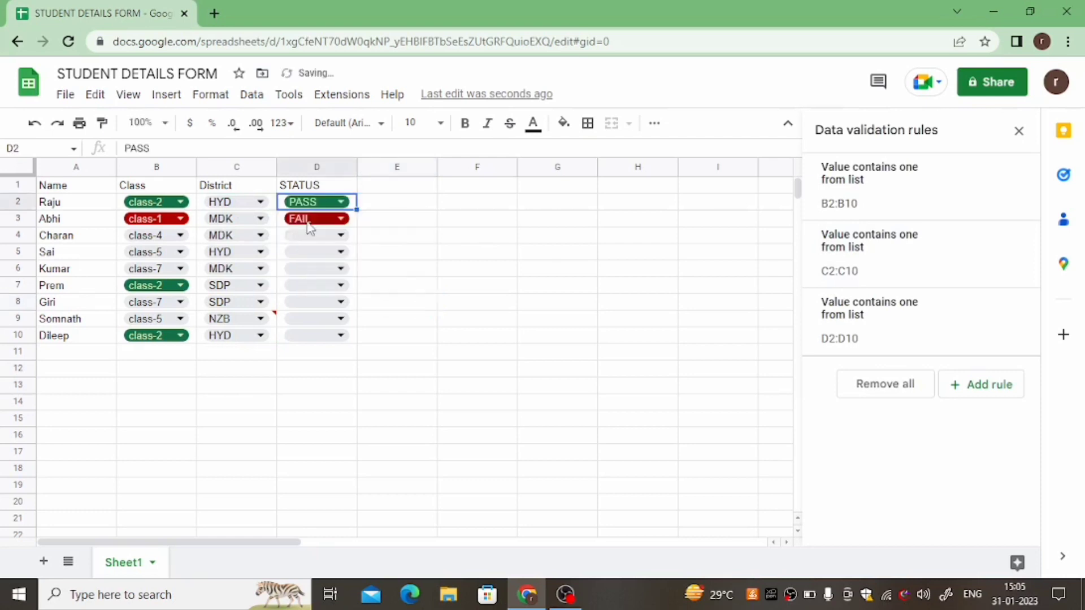
left_click(344, 236)
left_click(298, 255)
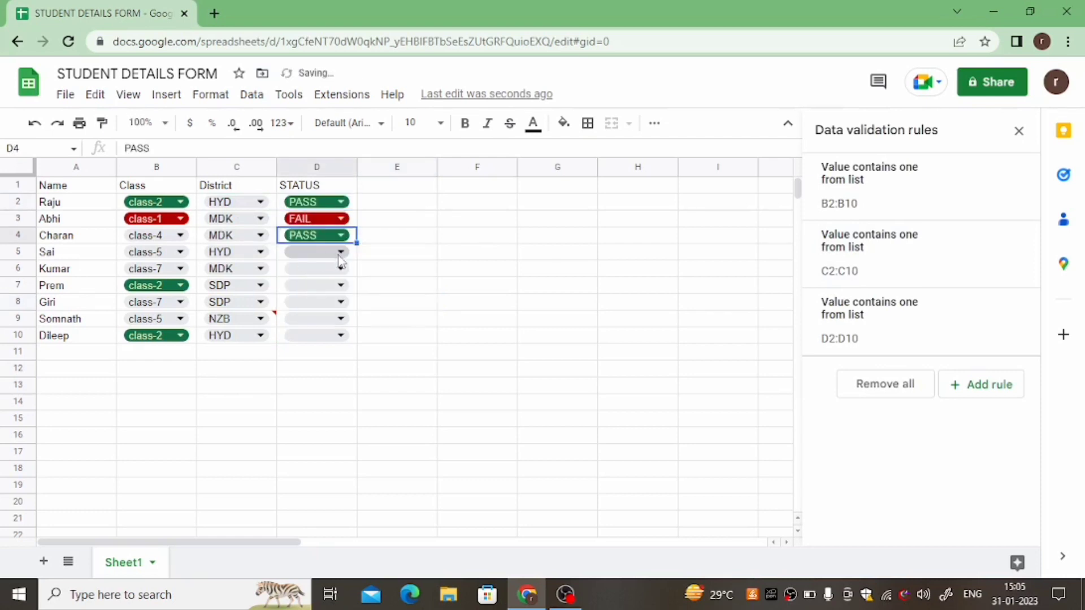
left_click(341, 252)
left_click(298, 299)
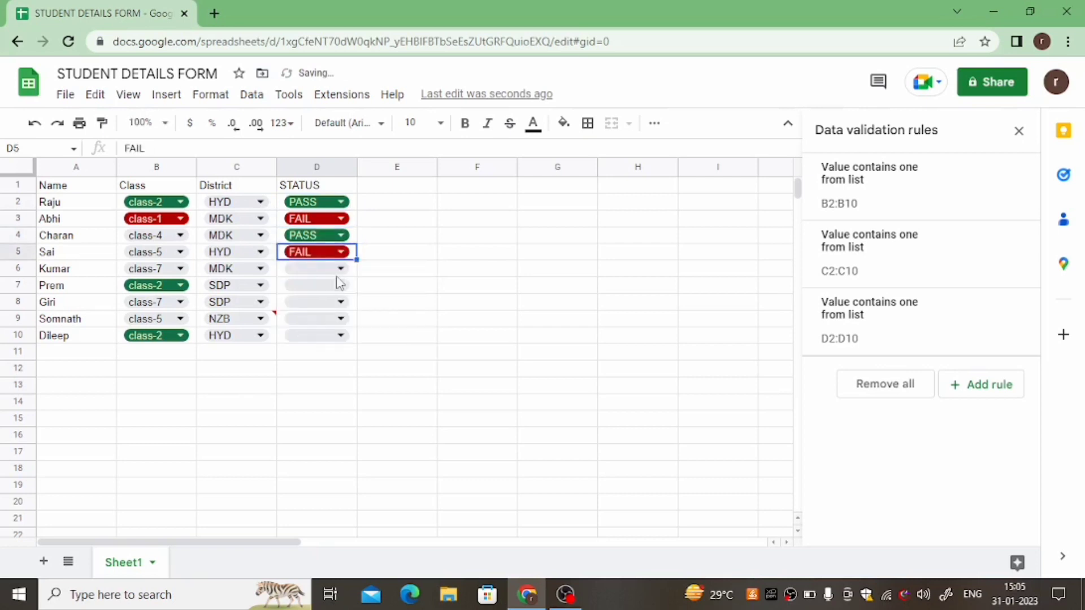
Step: Choose PASS for D6, PASS for D7 and FAIL for D8 from the STATUS dropdowns
left_click(341, 269)
left_click(300, 291)
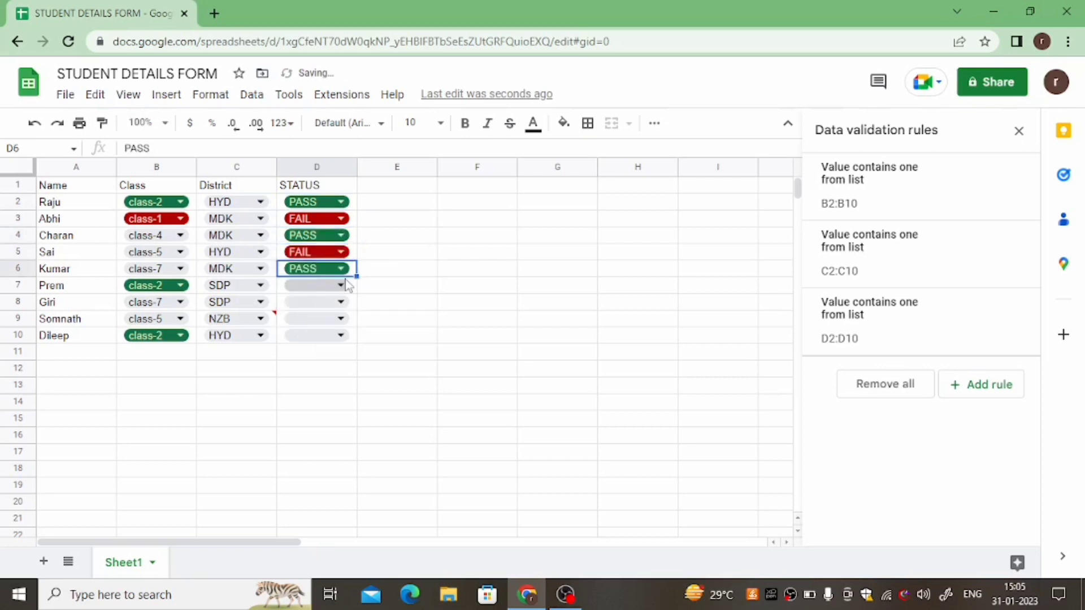
left_click(341, 286)
left_click(300, 308)
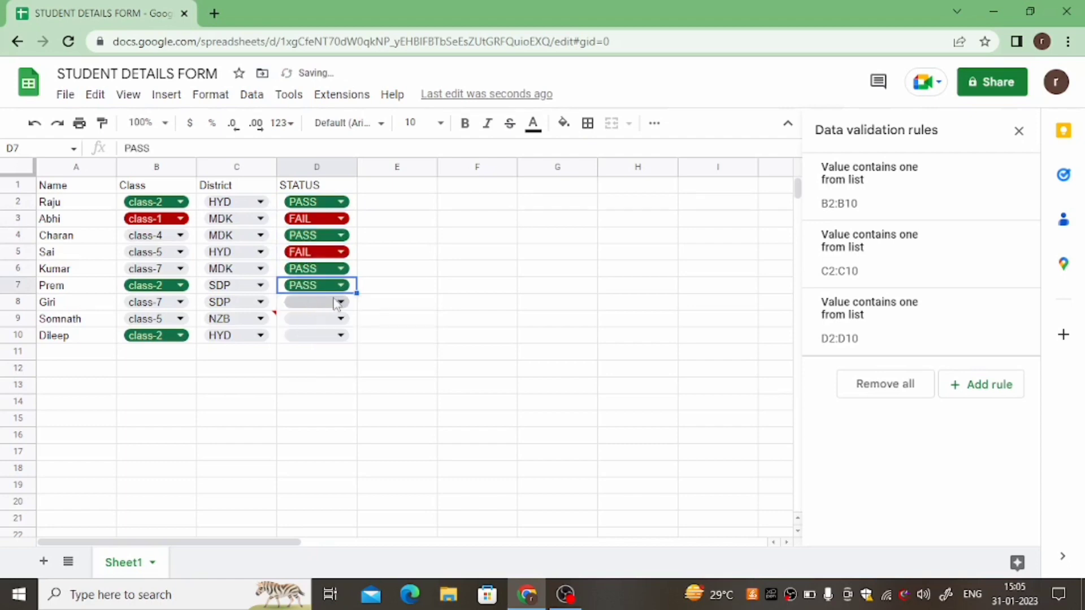
left_click(341, 302)
left_click(298, 349)
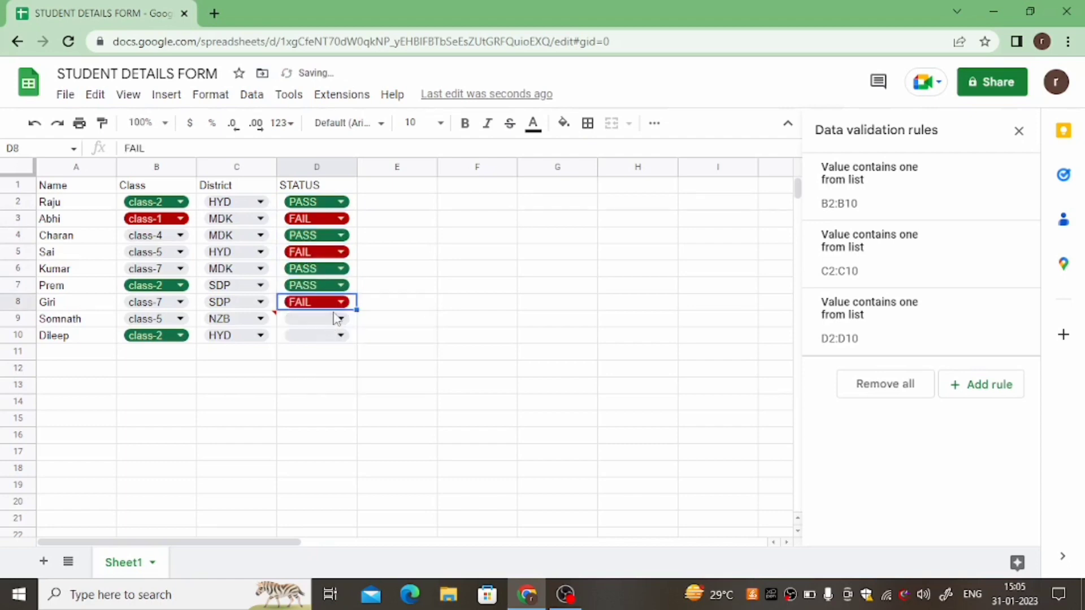
Step: Choose FAIL for both D9 and D10 to complete the STATUS column
left_click(341, 319)
left_click(298, 366)
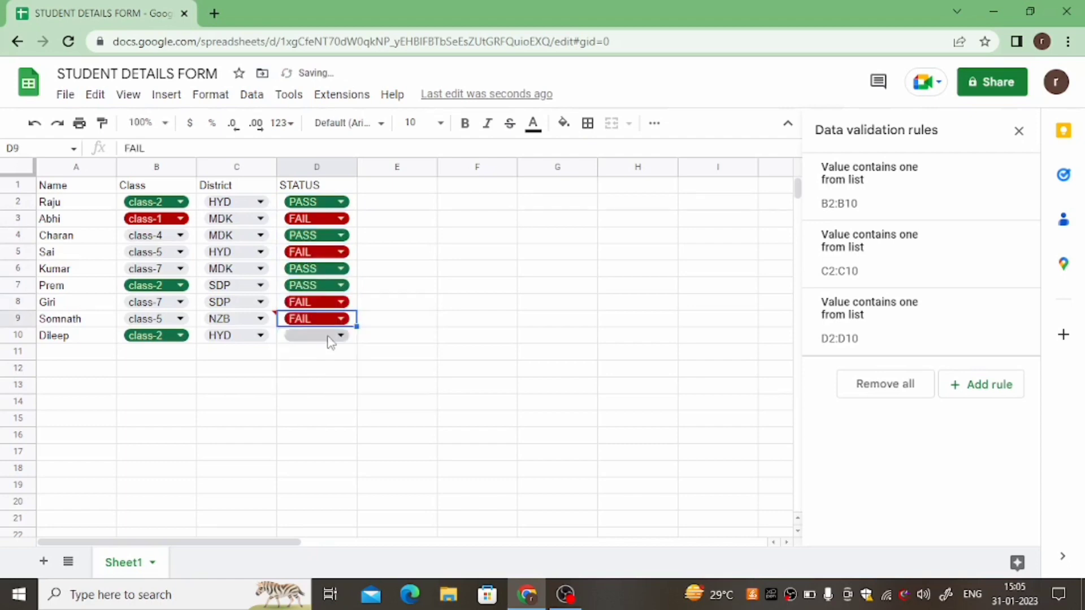
left_click(341, 335)
left_click(299, 382)
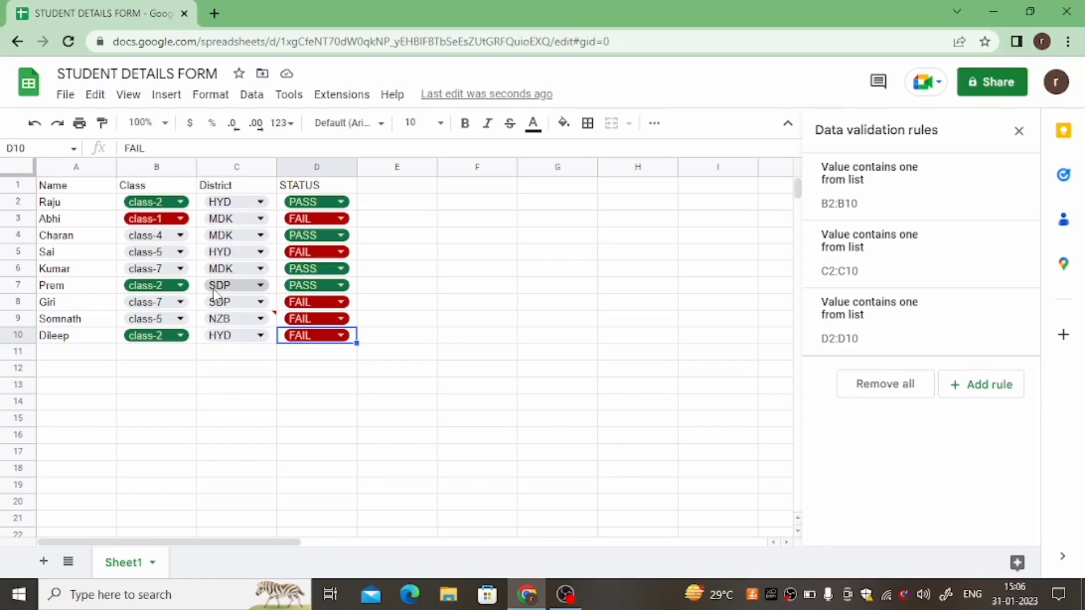
Step: Create a filter view covering the whole sheet and close the data validation rules
left_click(21, 170)
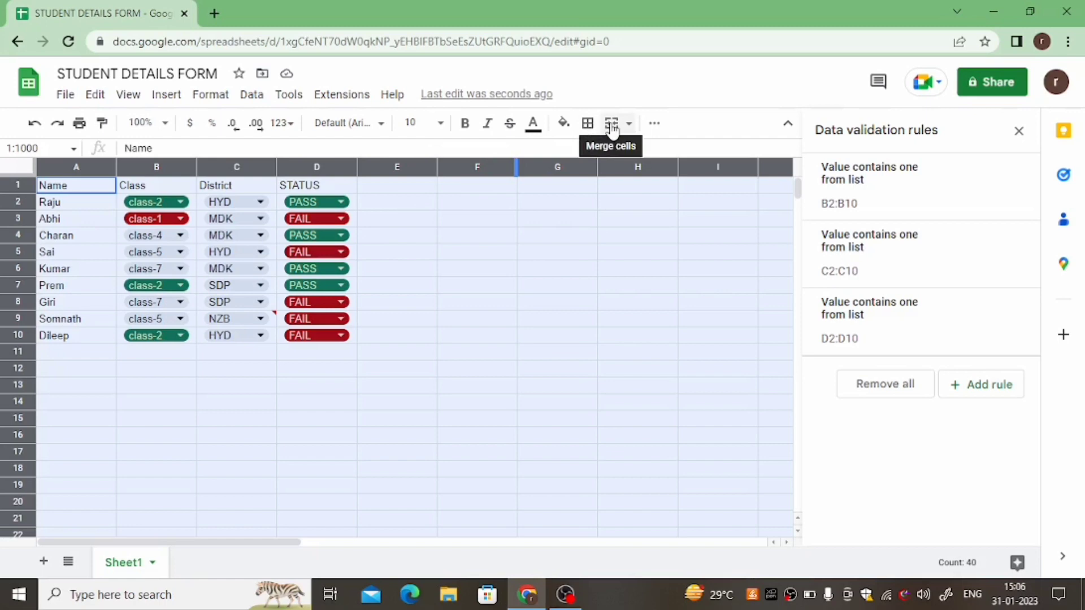
left_click(654, 125)
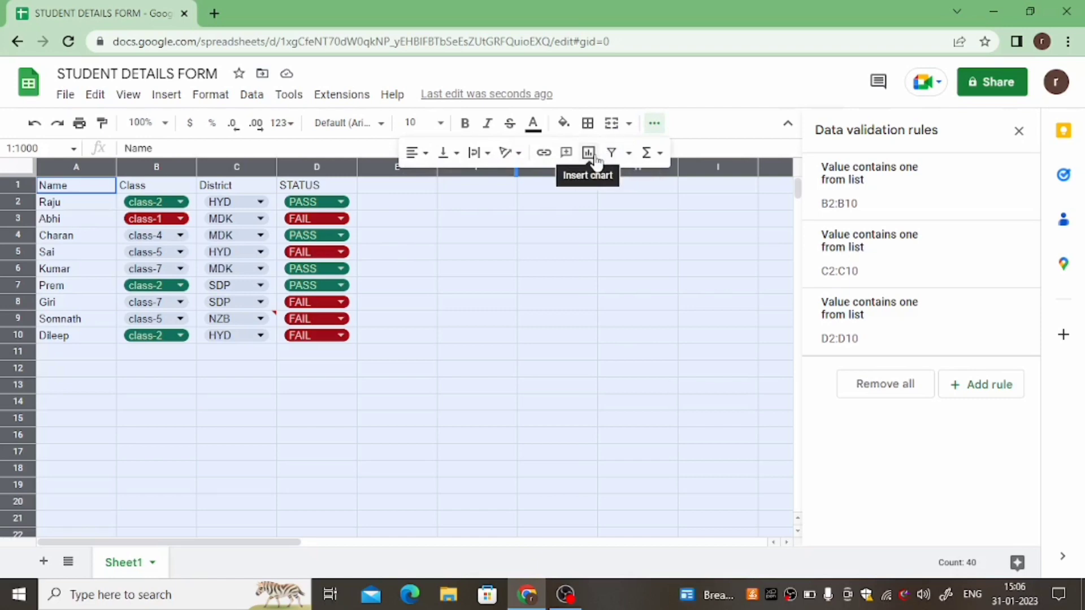
left_click(630, 153)
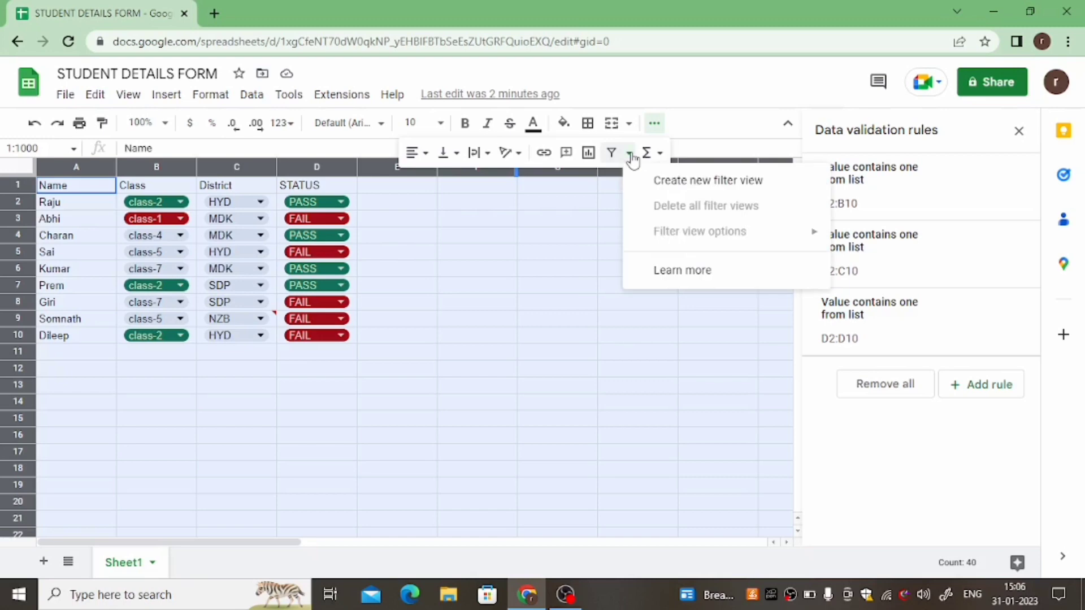
left_click(689, 181)
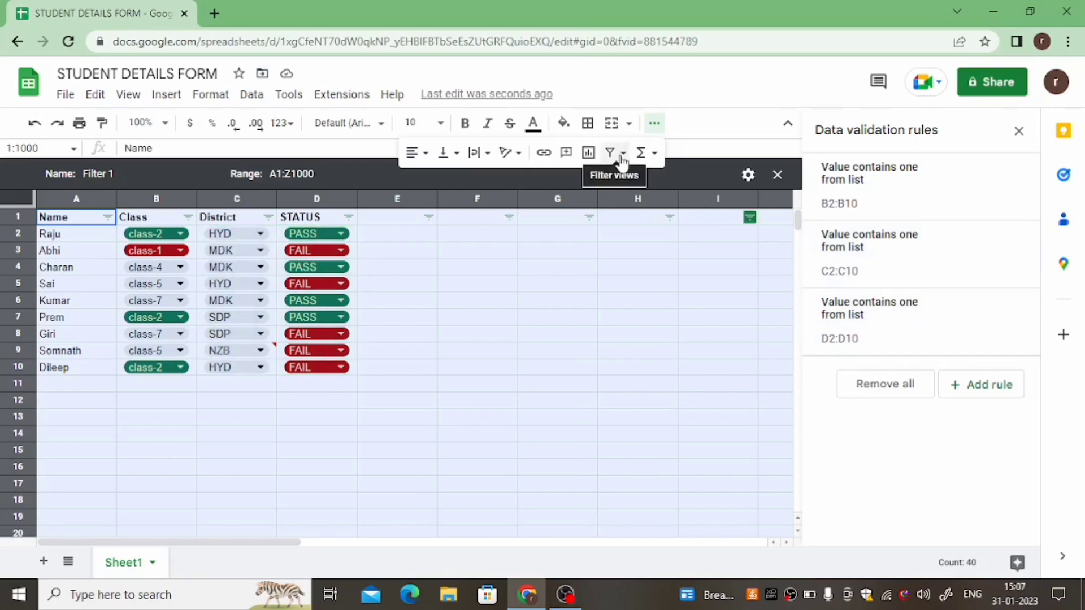
left_click(1019, 134)
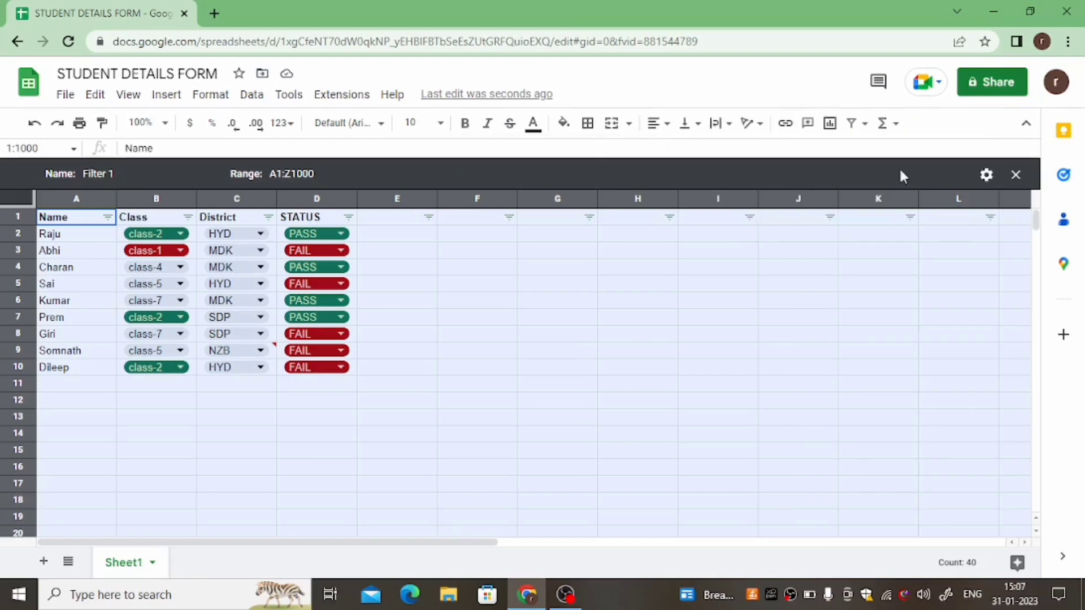
Step: Create a second filter view for the whole sheet
left_click(857, 124)
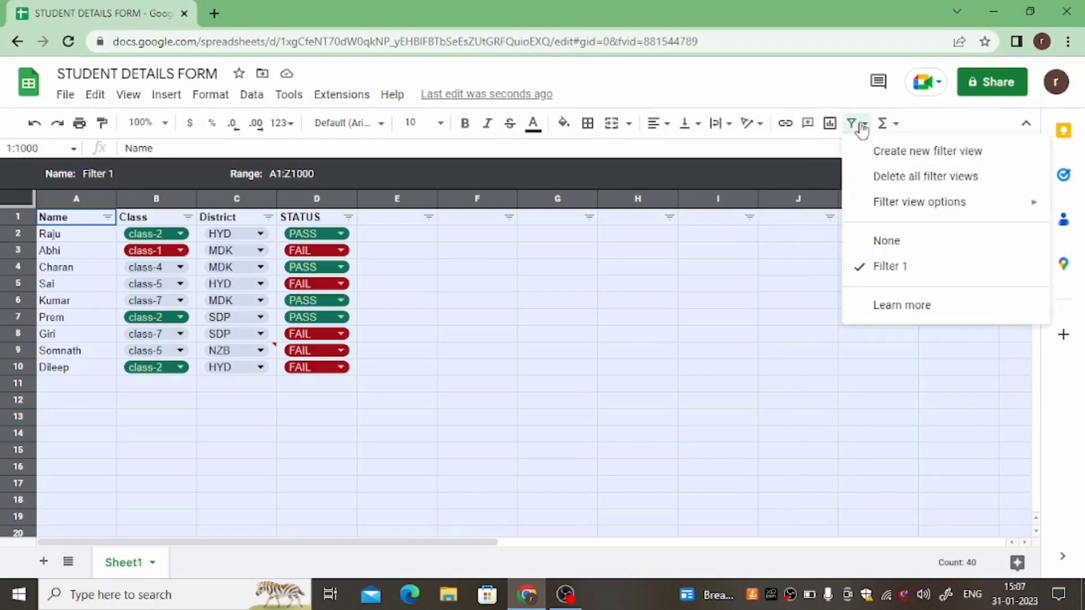
left_click(889, 266)
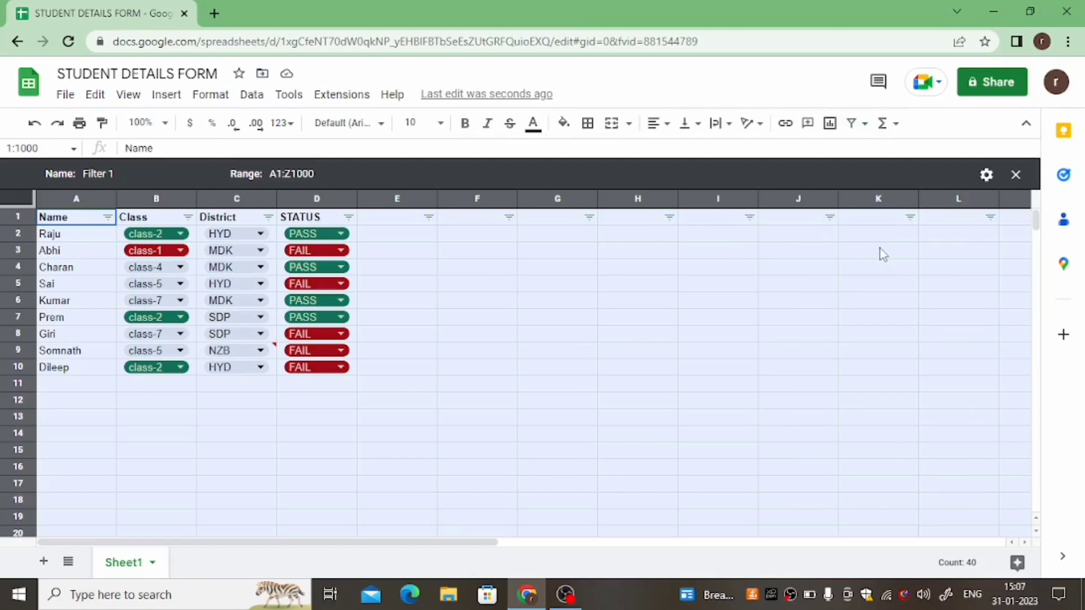
left_click(854, 124)
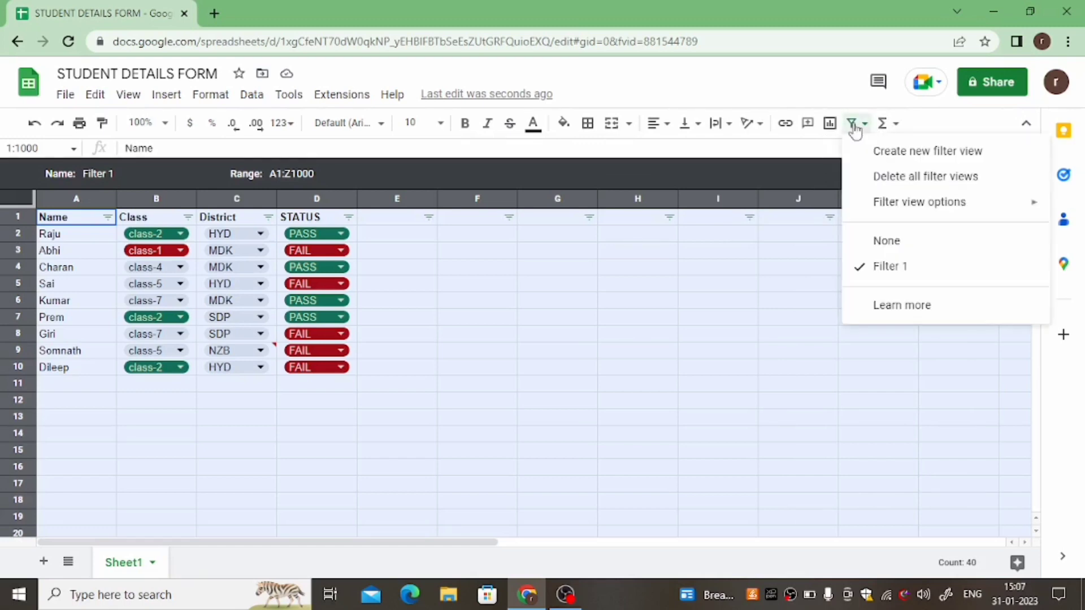
left_click(897, 158)
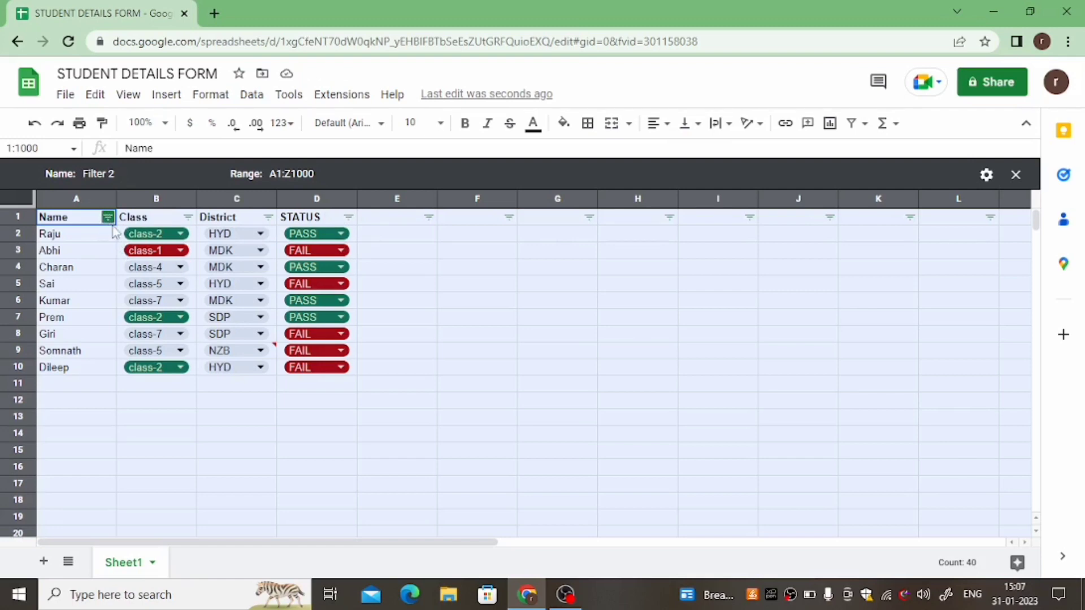
left_click(188, 218)
left_click(187, 216)
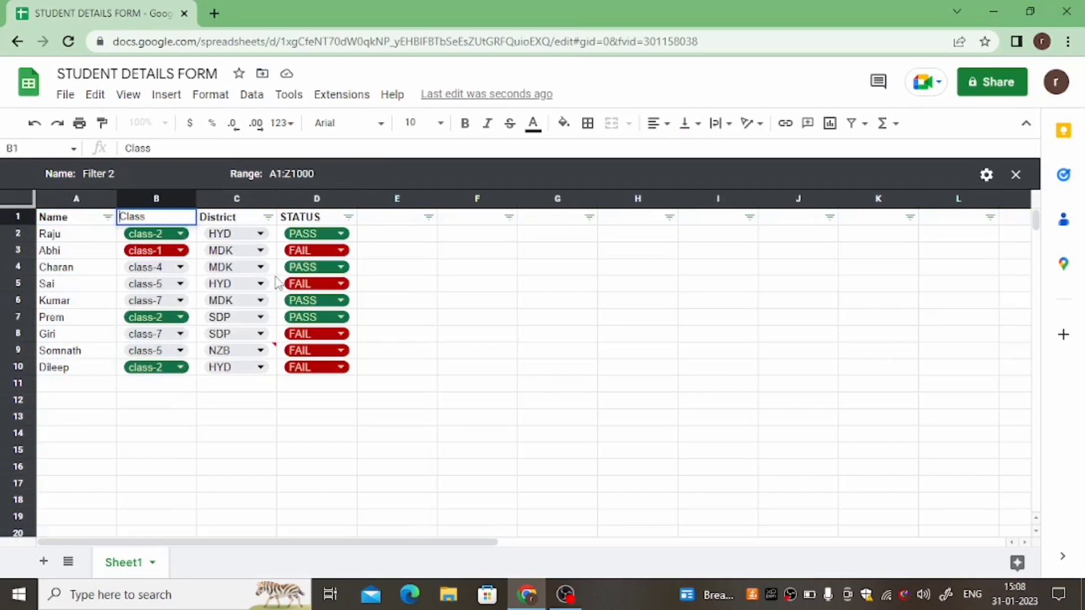
left_click(236, 418)
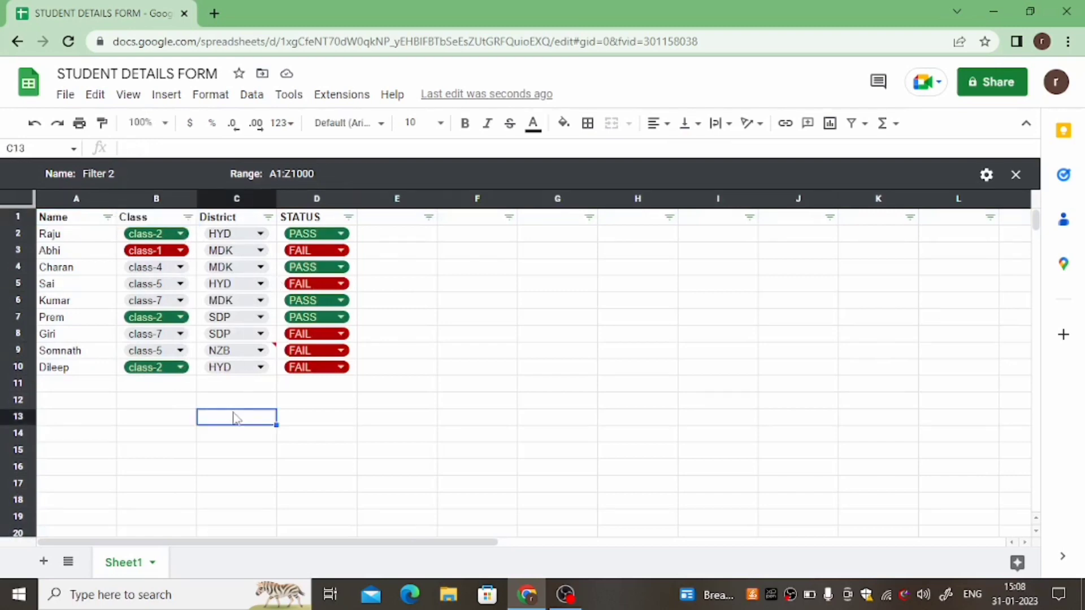
Step: Filter the Class column by values in the current filter view so only class-1 is included
left_click(187, 217)
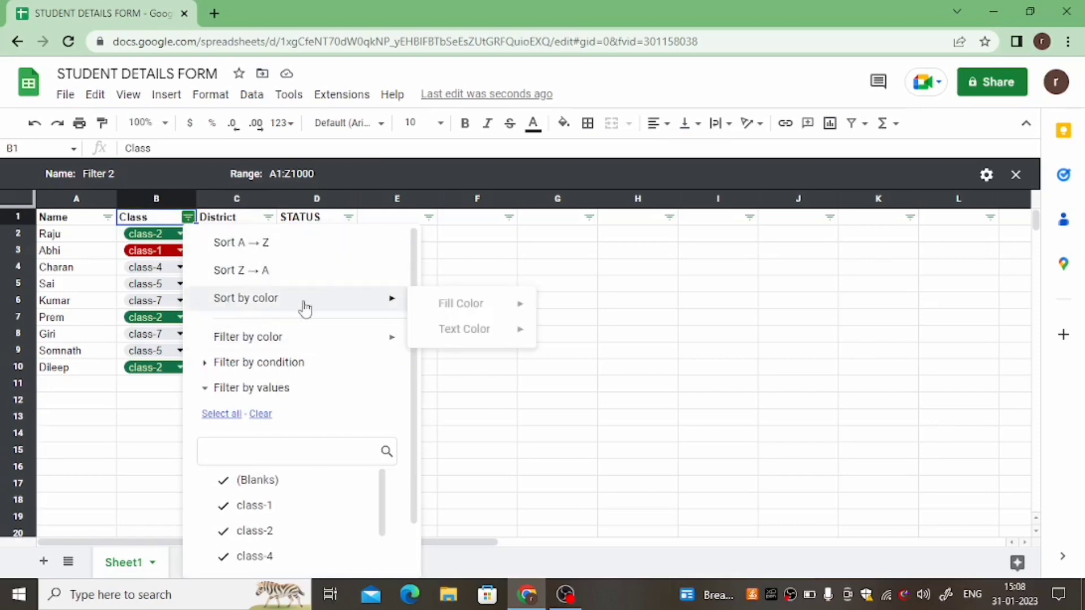
mouse_move(262, 345)
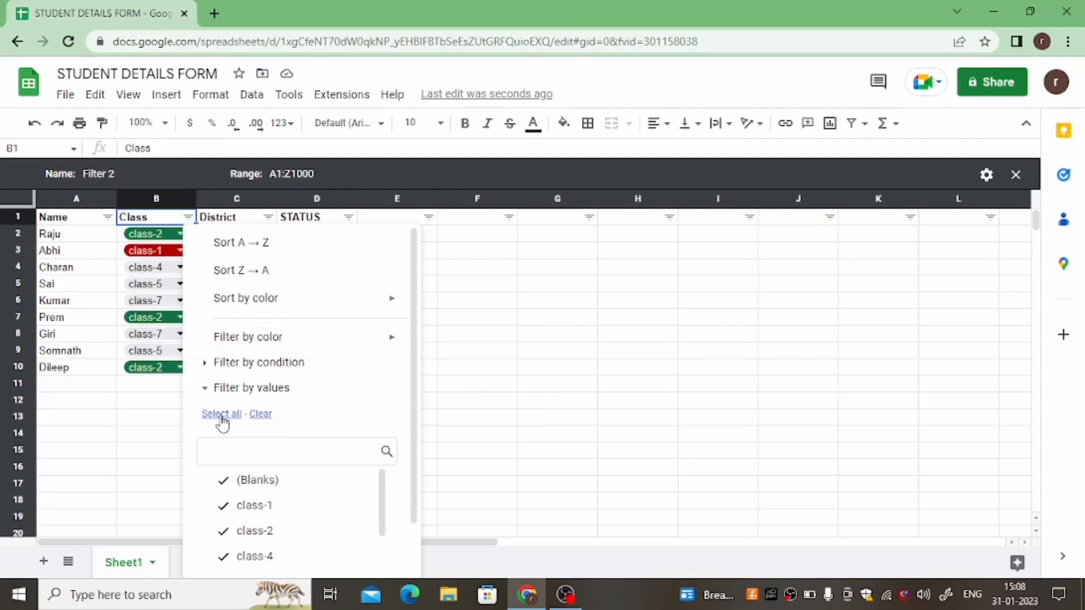
left_click(261, 415)
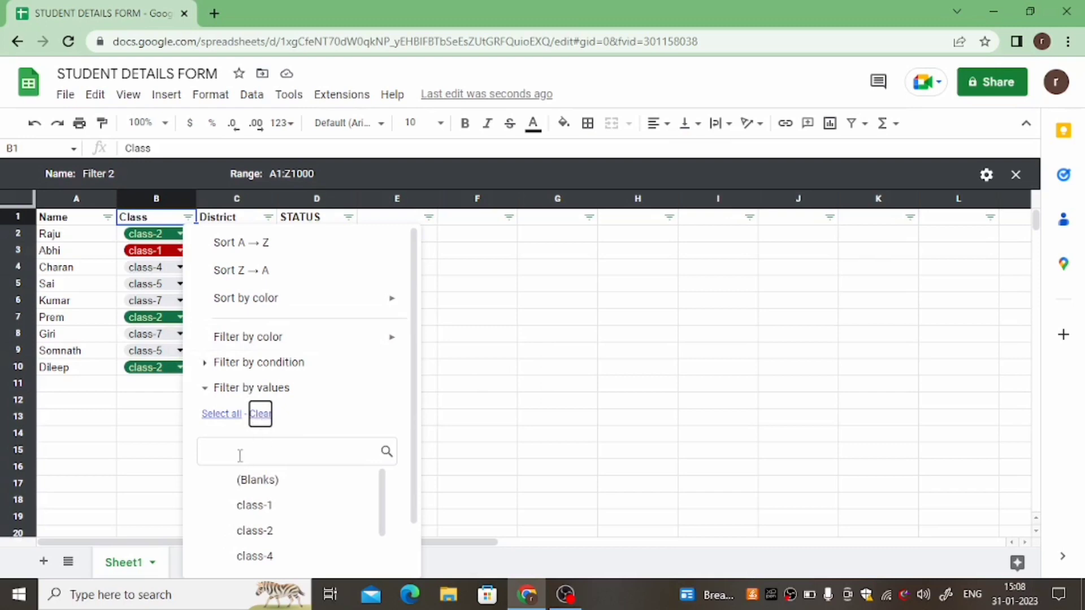
left_click(240, 455)
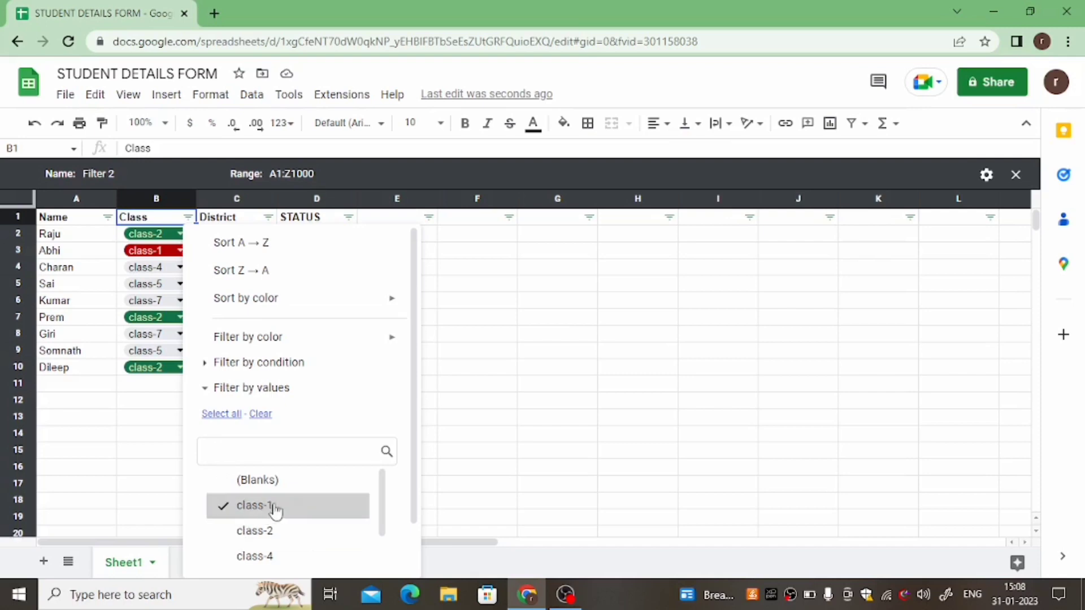
scroll(271, 505, "down", 2)
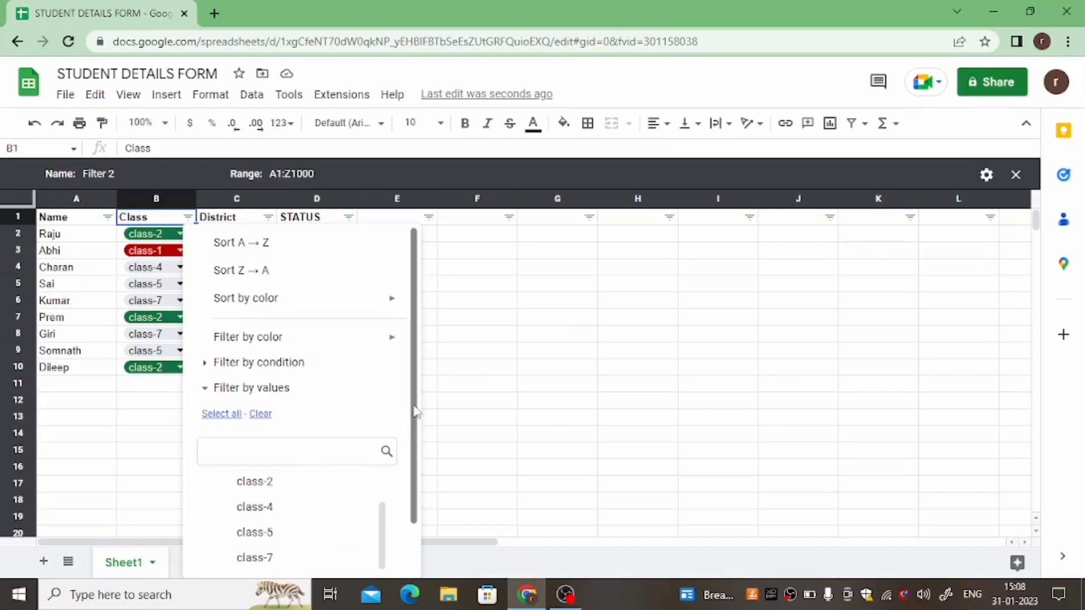
left_click_drag(414, 412, 412, 509)
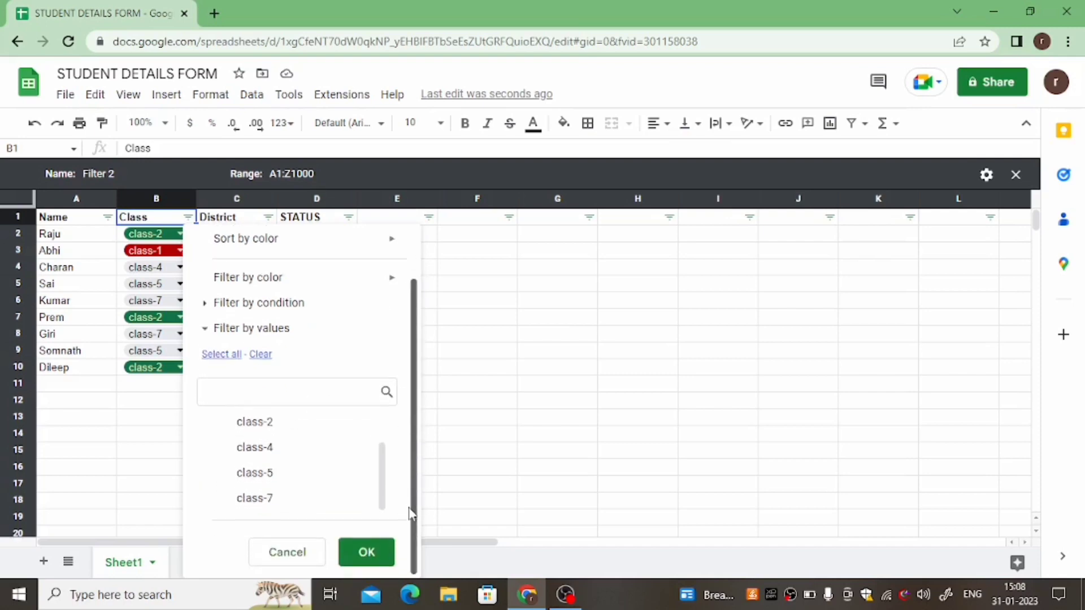
left_click(366, 552)
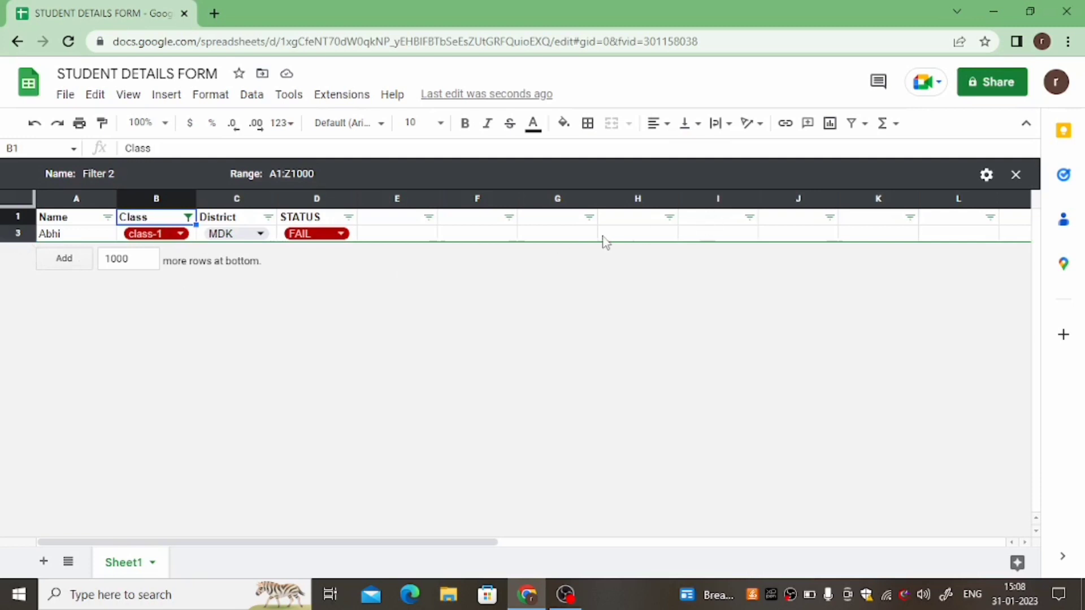
Step: Exit the active filter view by switching the filter view to None
left_click(857, 125)
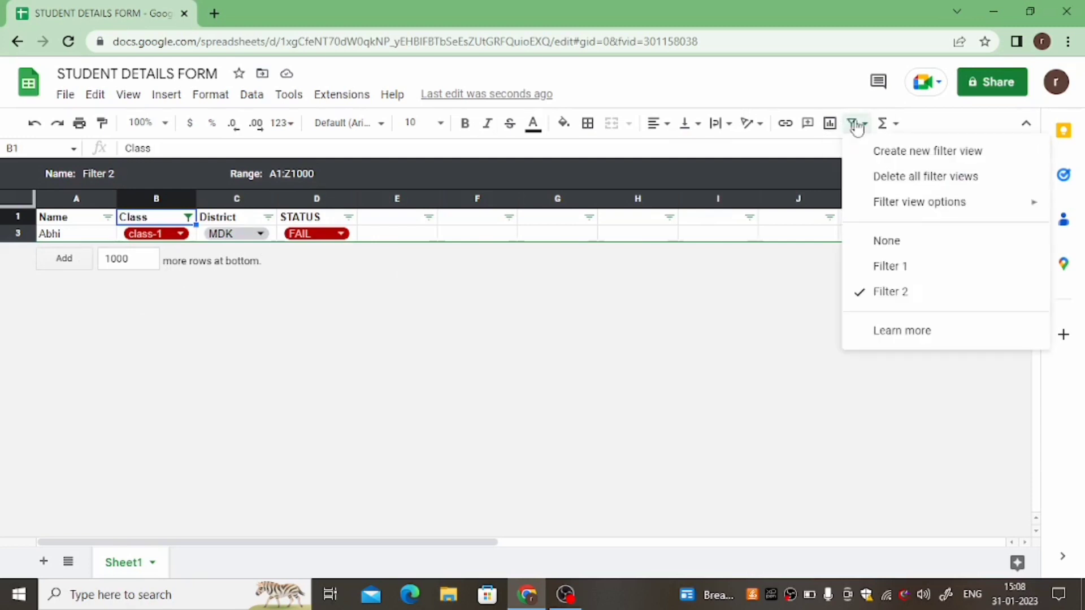
left_click(904, 243)
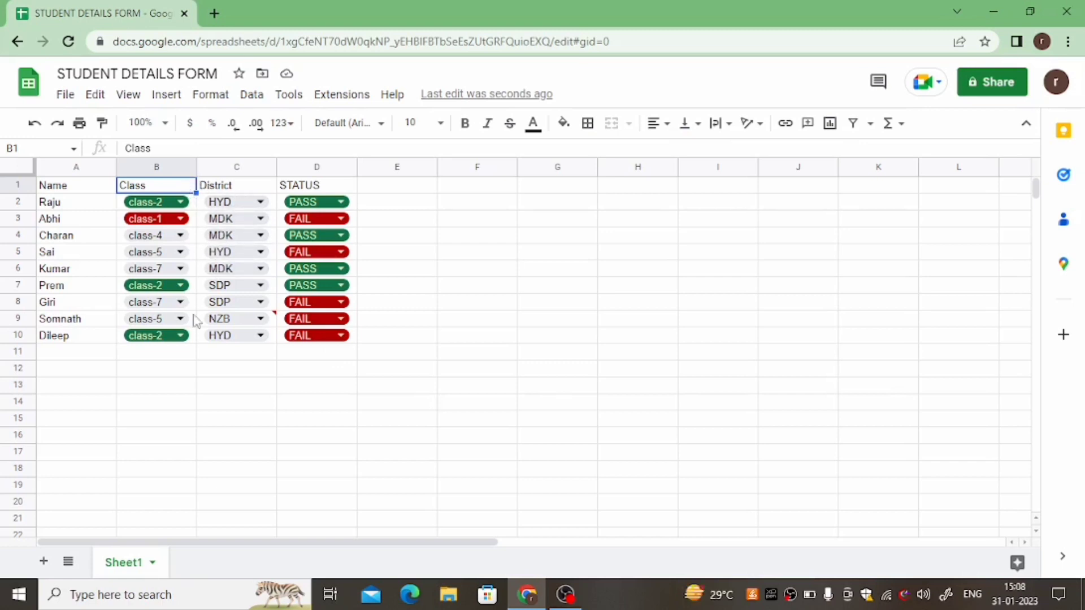
left_click(214, 423)
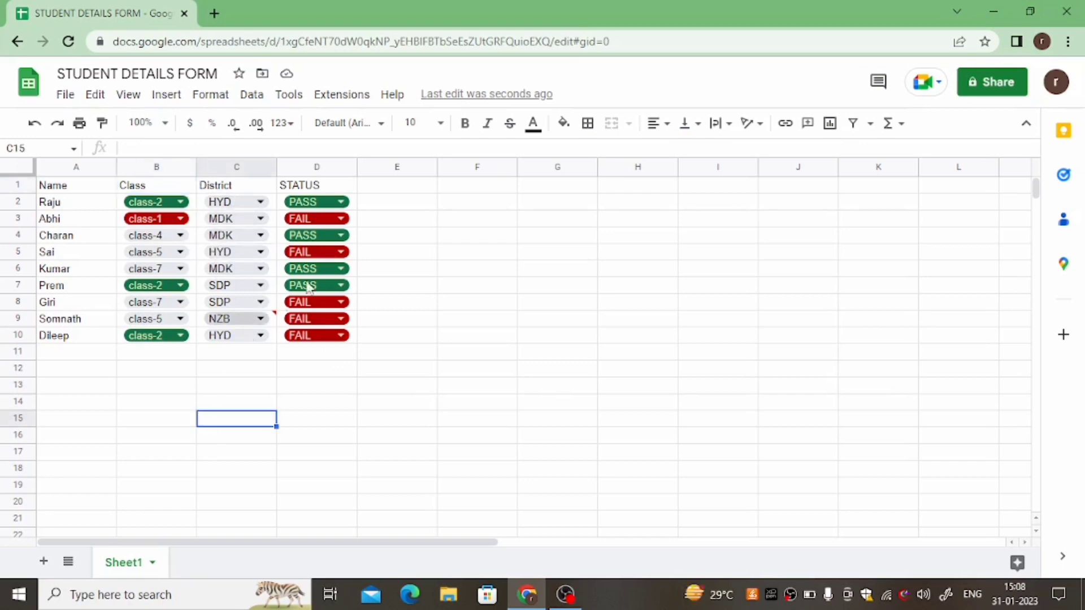
Step: Apply a basic filter to the whole sheet
left_click(15, 171)
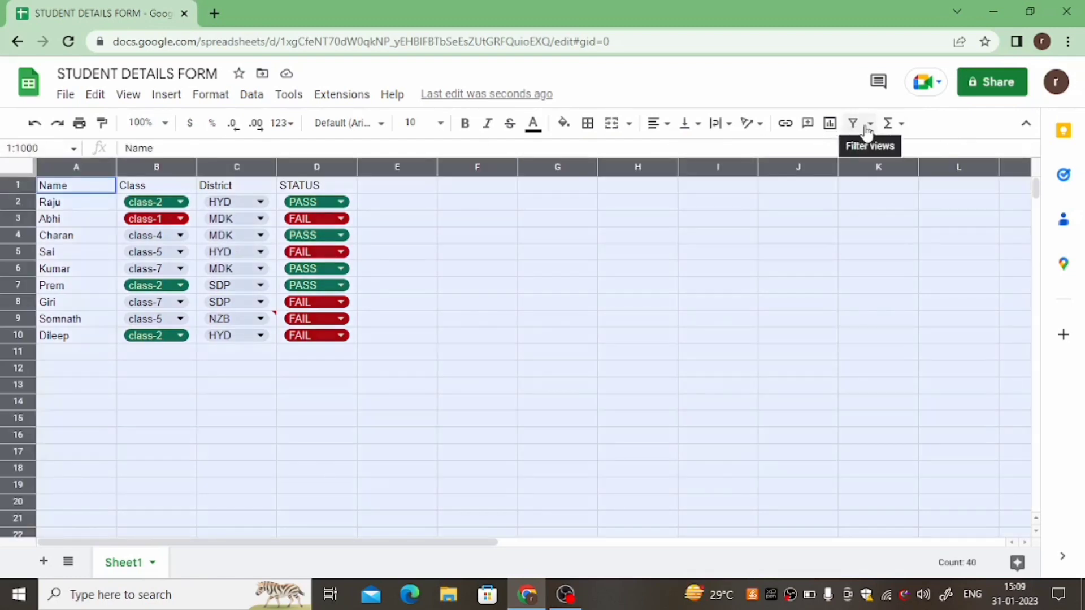
left_click(854, 124)
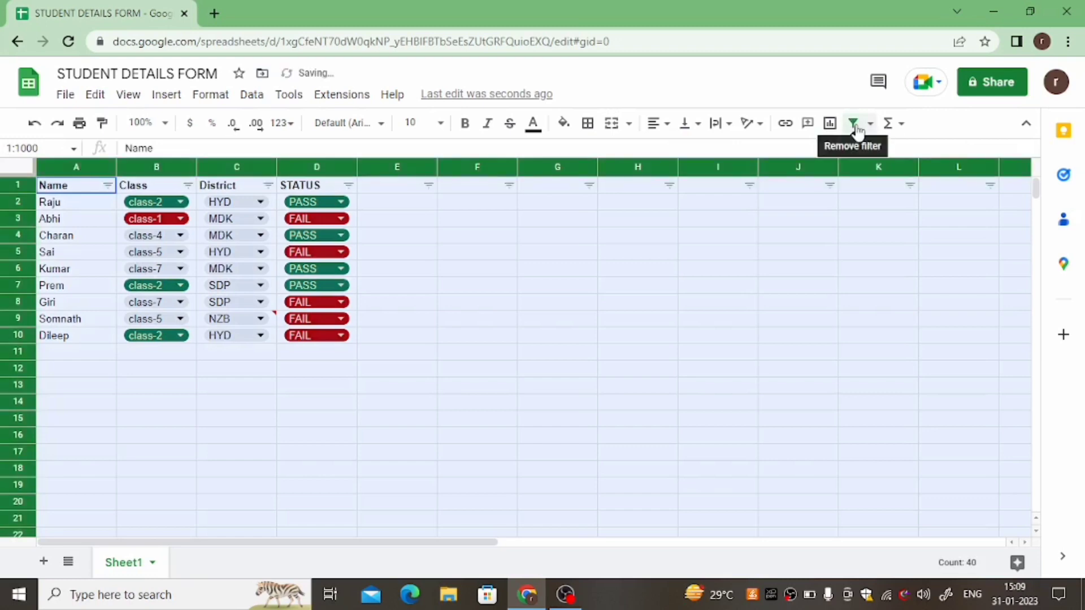
left_click(856, 125)
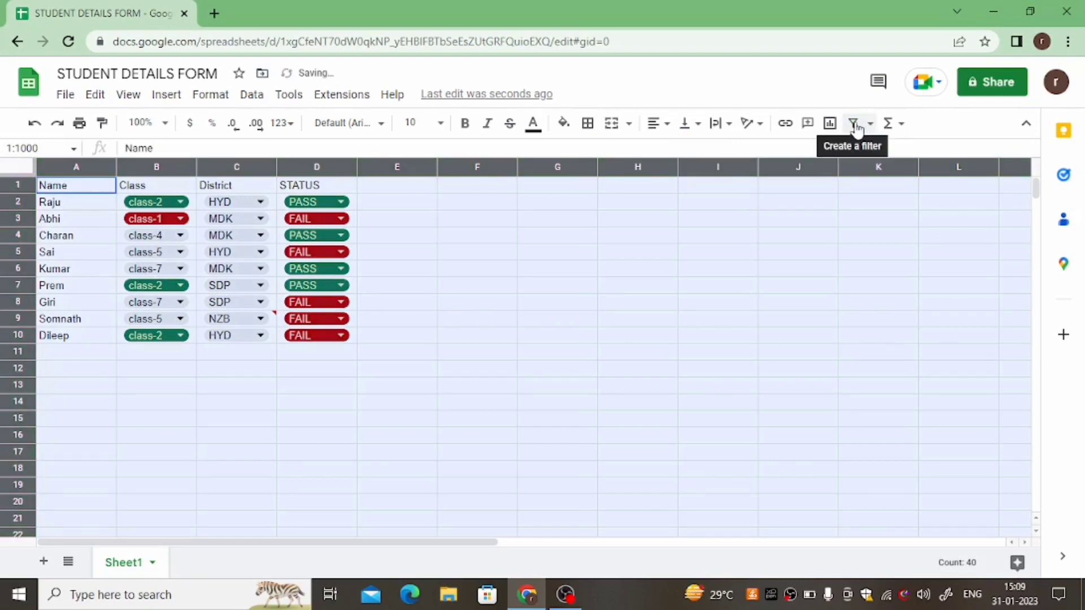
left_click(854, 124)
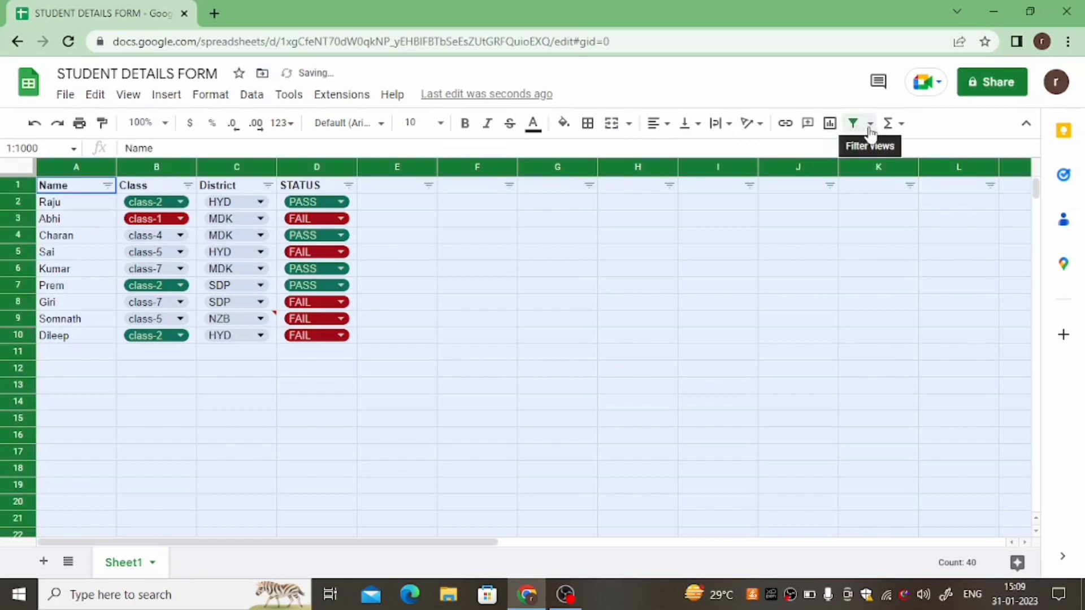
Step: Create another filter view for the whole sheet and filter its Class column to only class-7
left_click(871, 125)
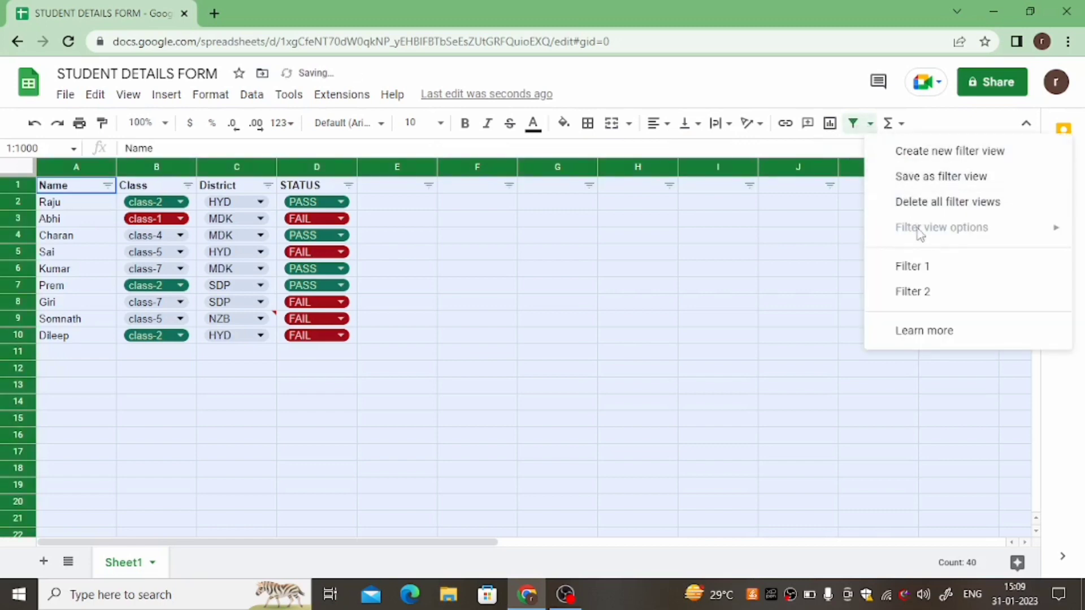
left_click(932, 151)
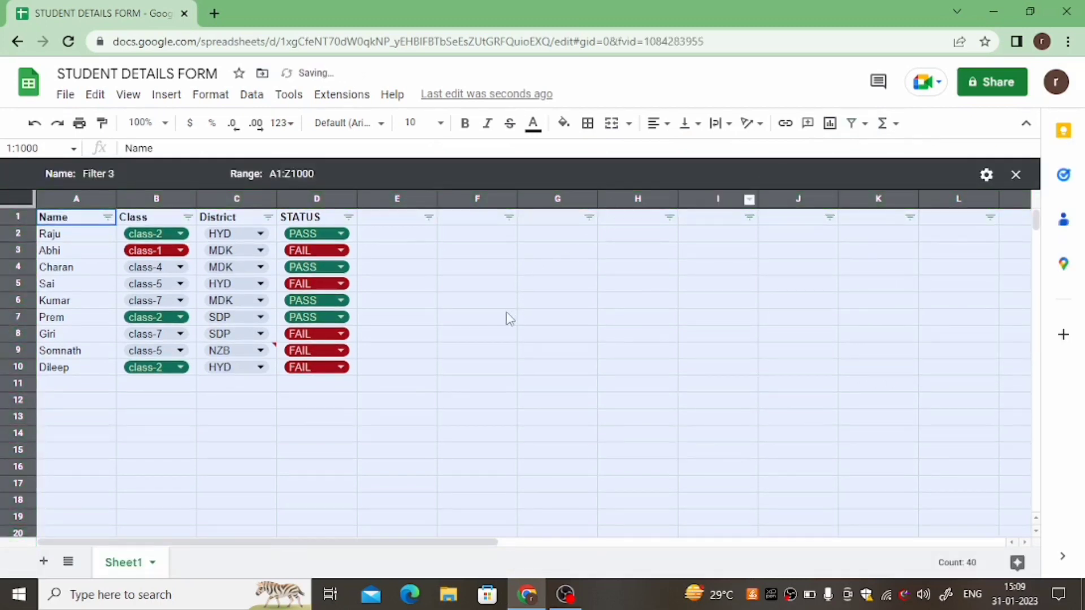
left_click(187, 218)
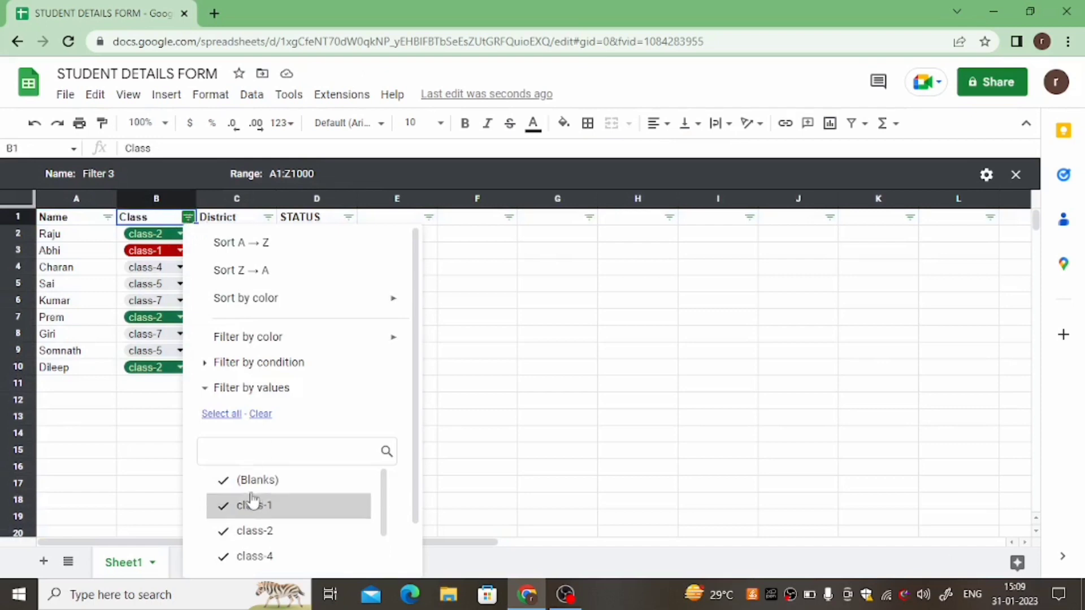
scroll(255, 503, "down", 2)
left_click(260, 414)
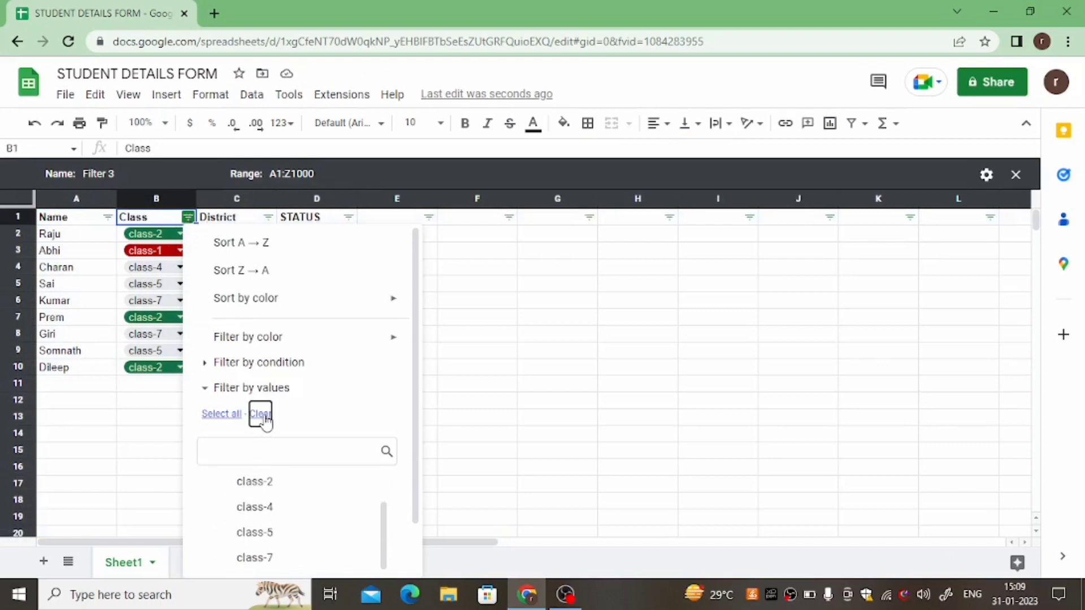
scroll(291, 508, "up", 2)
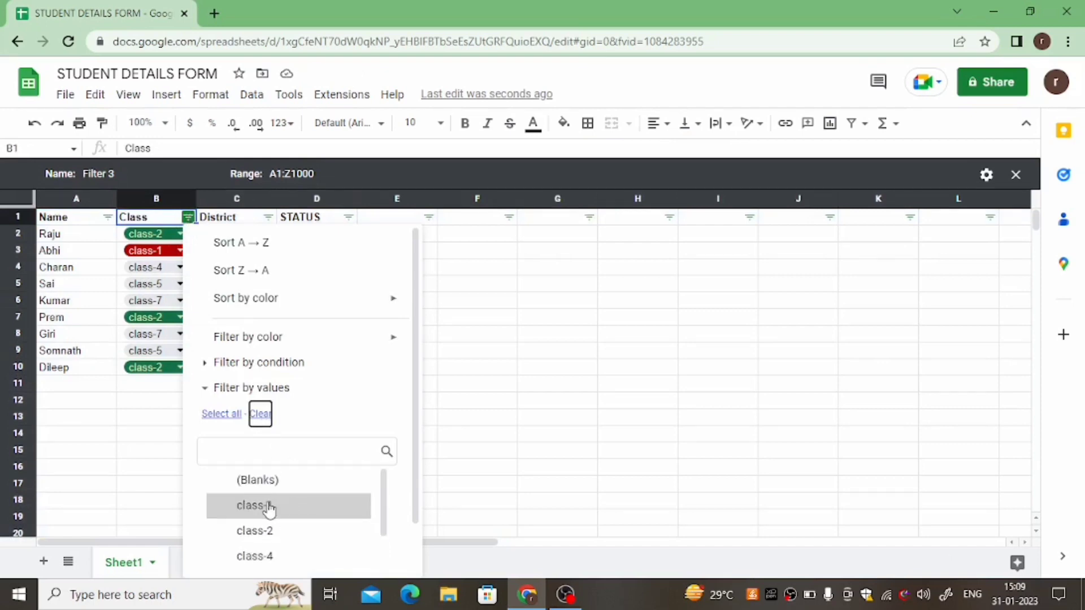
scroll(269, 531, "down", 2)
left_click(269, 557)
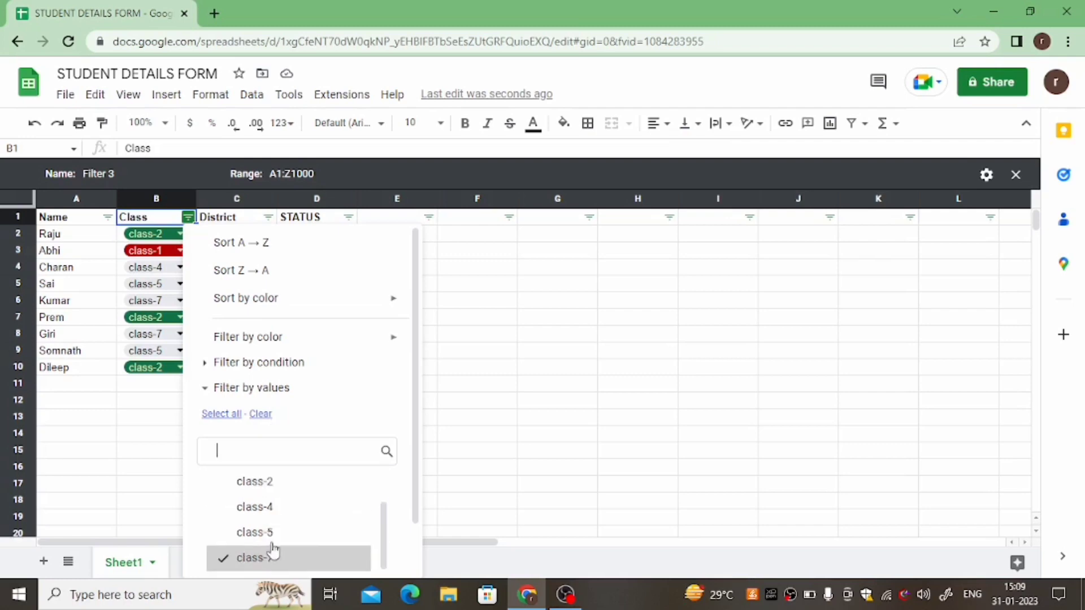
scroll(316, 493, "down", 1)
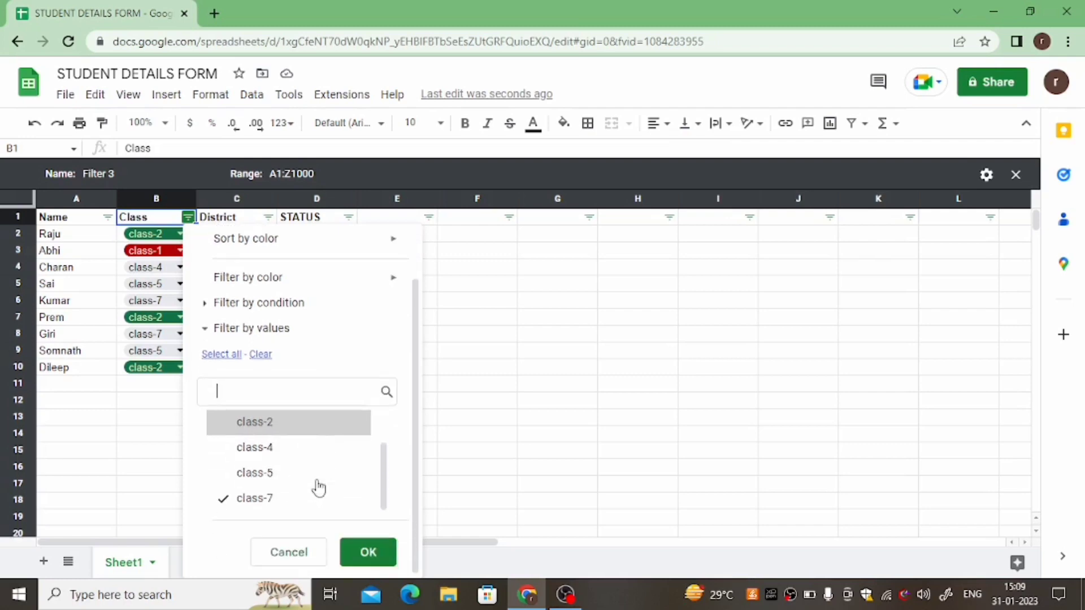
left_click(381, 551)
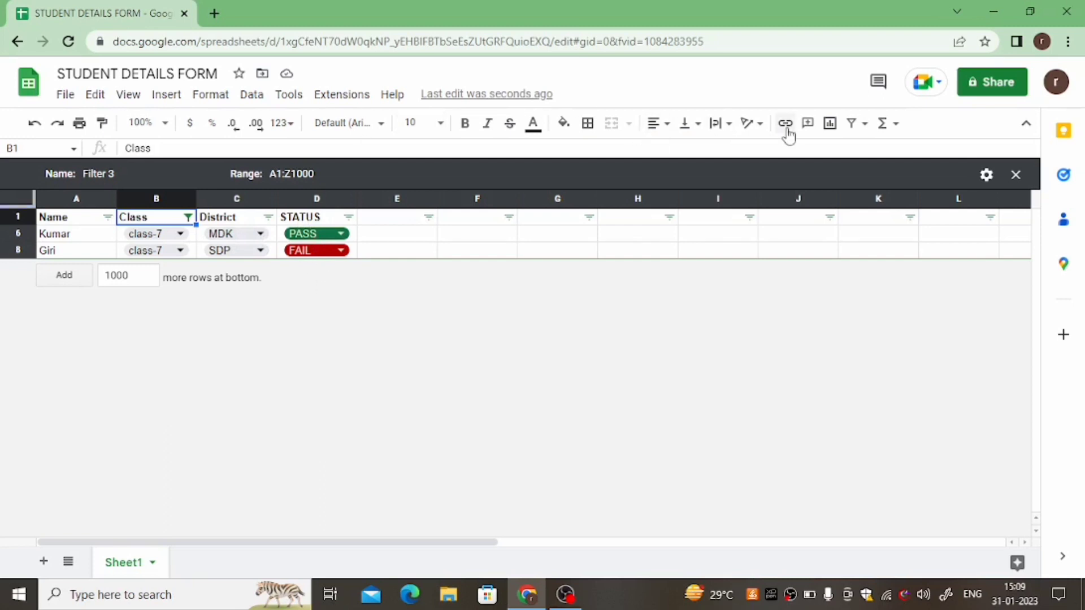
Step: Exit the filter view and filter the STATUS column of the sheet to only PASS
left_click(860, 124)
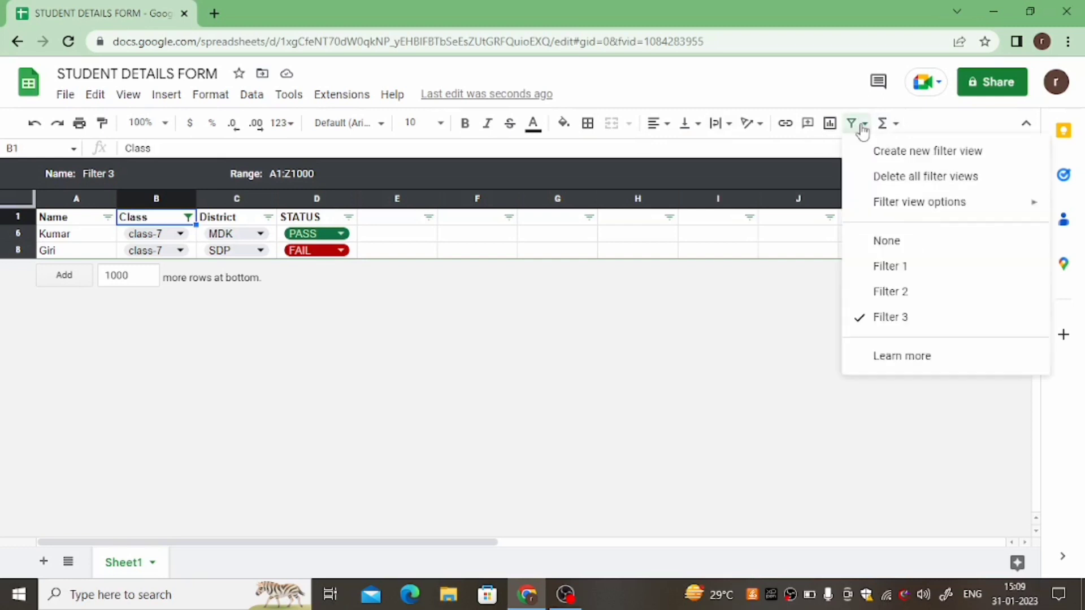
left_click(886, 243)
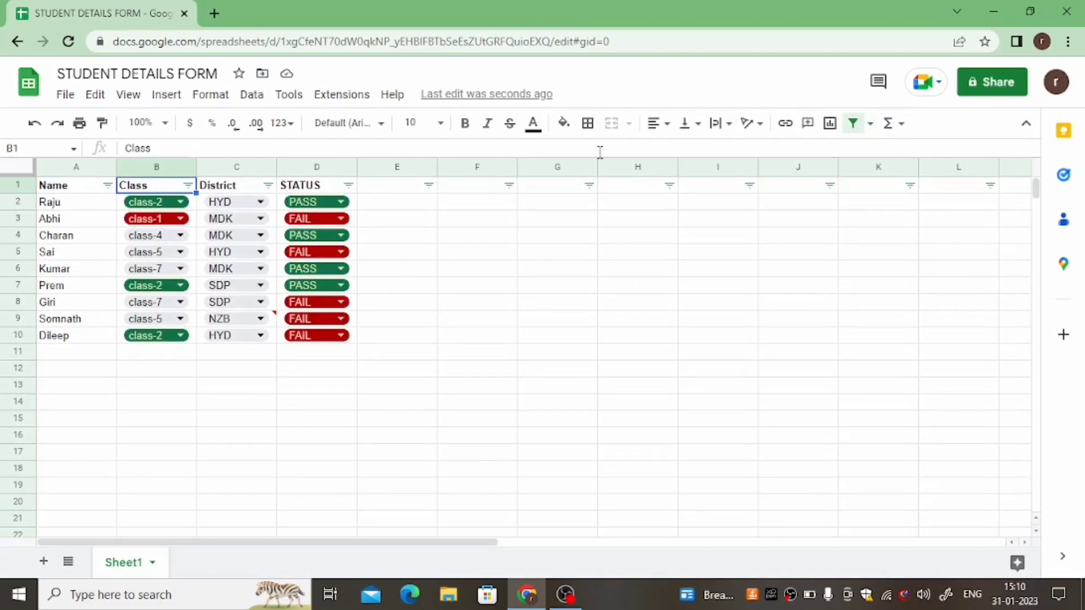
left_click(349, 186)
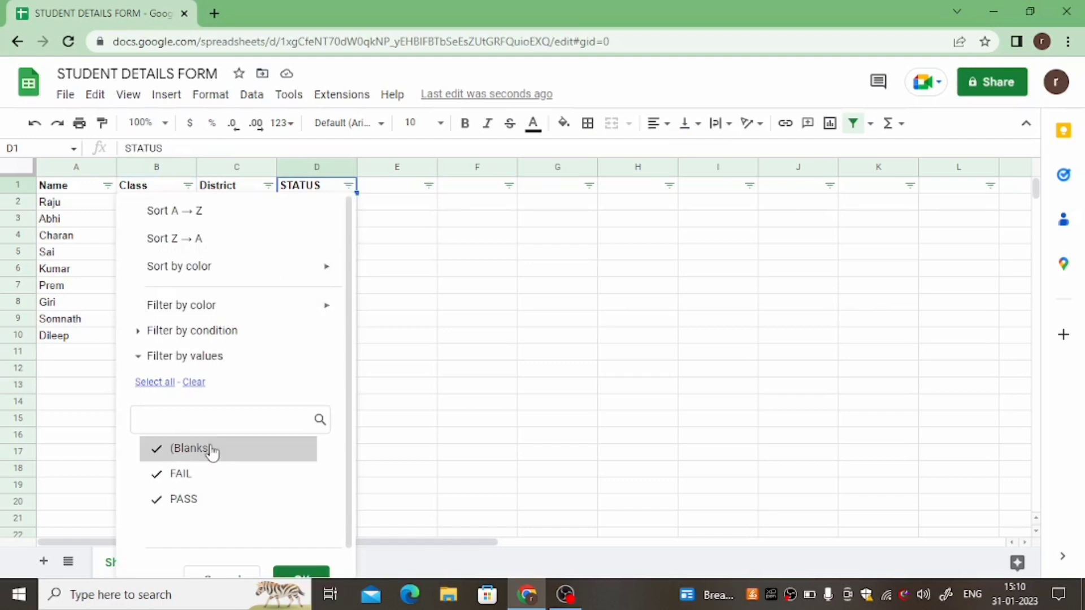
left_click(193, 382)
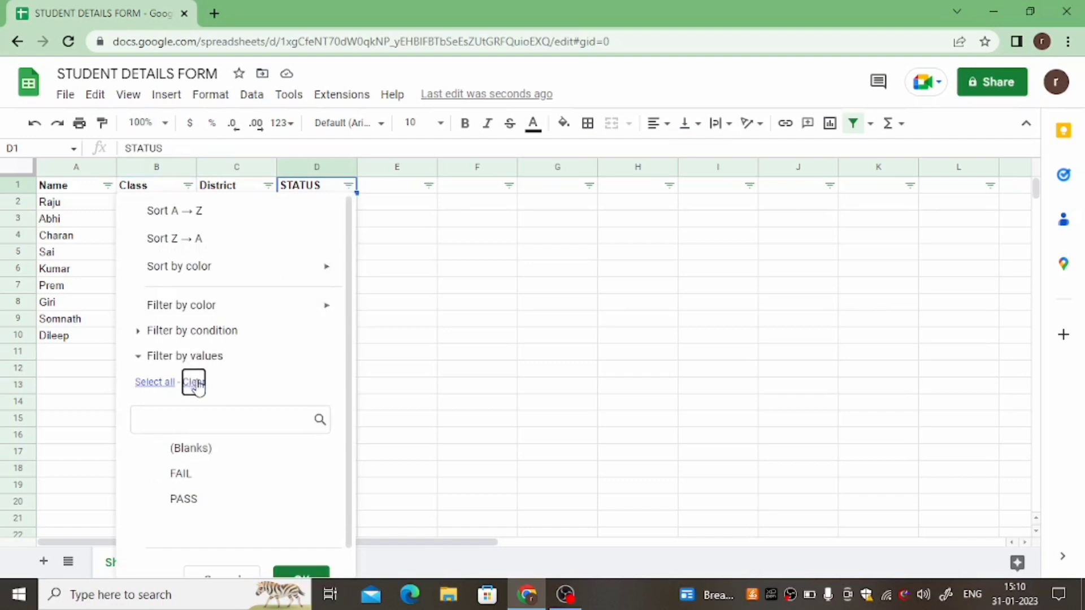
scroll(189, 427, "down", 1)
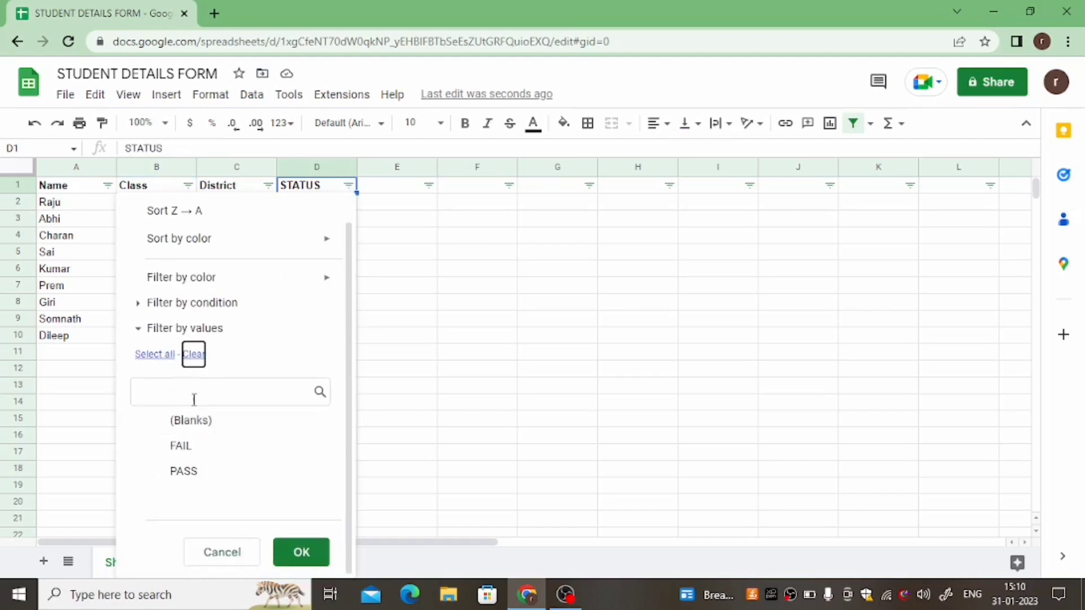
left_click(193, 471)
left_click(307, 553)
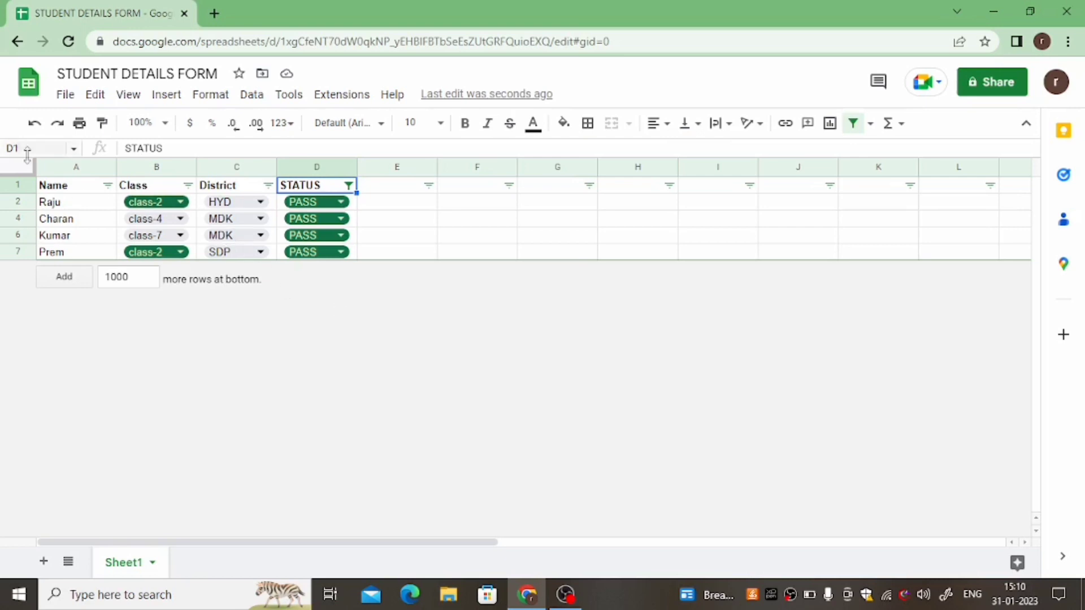
Step: Remove the sheet-wide filter and create a new filter on the student table A1:D10
left_click(854, 124)
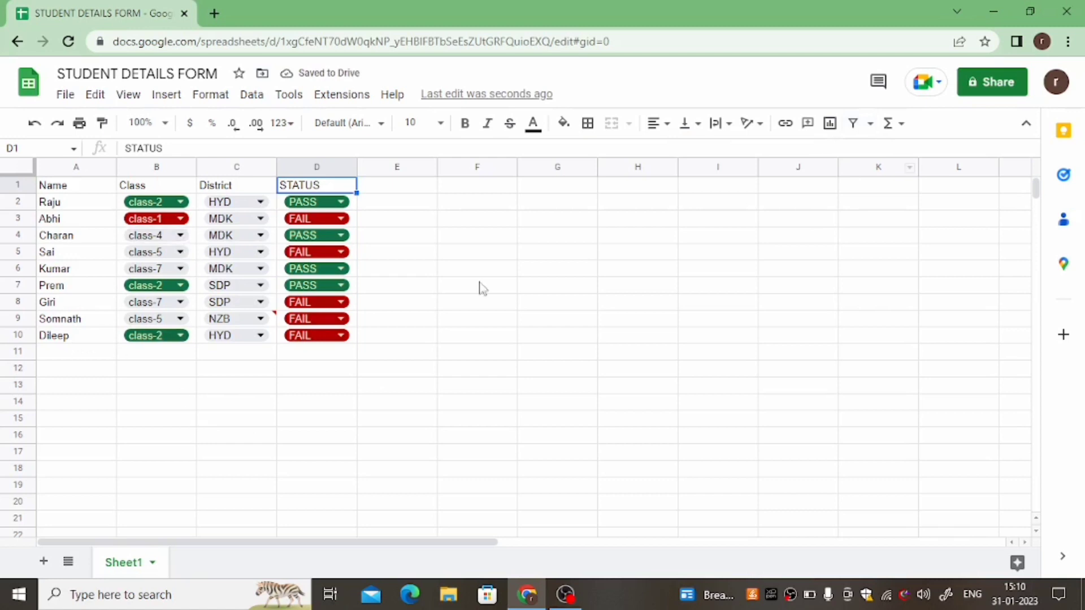
left_click(855, 123)
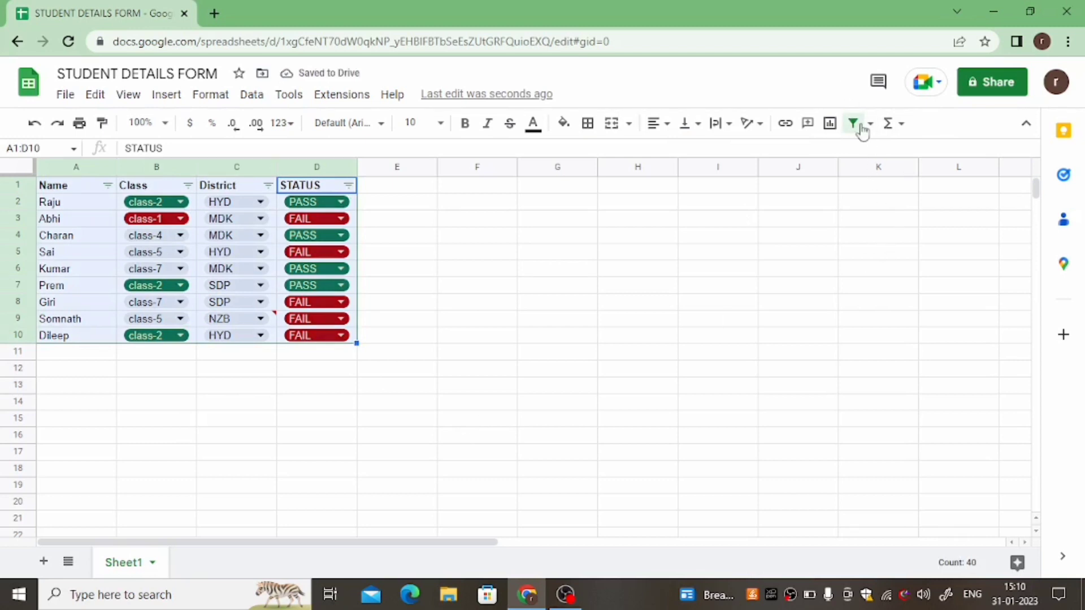
left_click(854, 124)
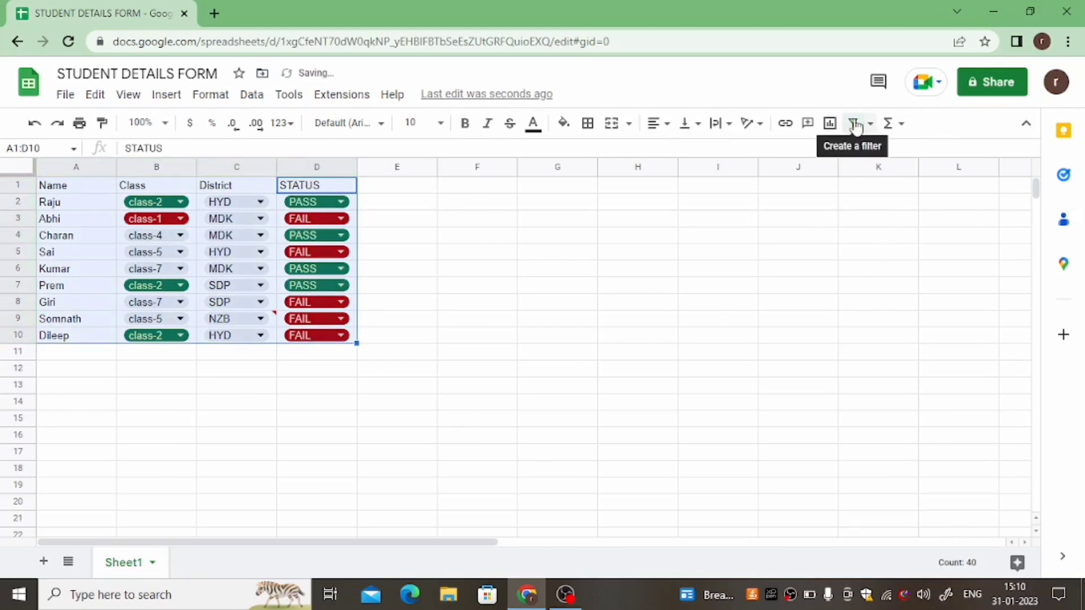
left_click(854, 124)
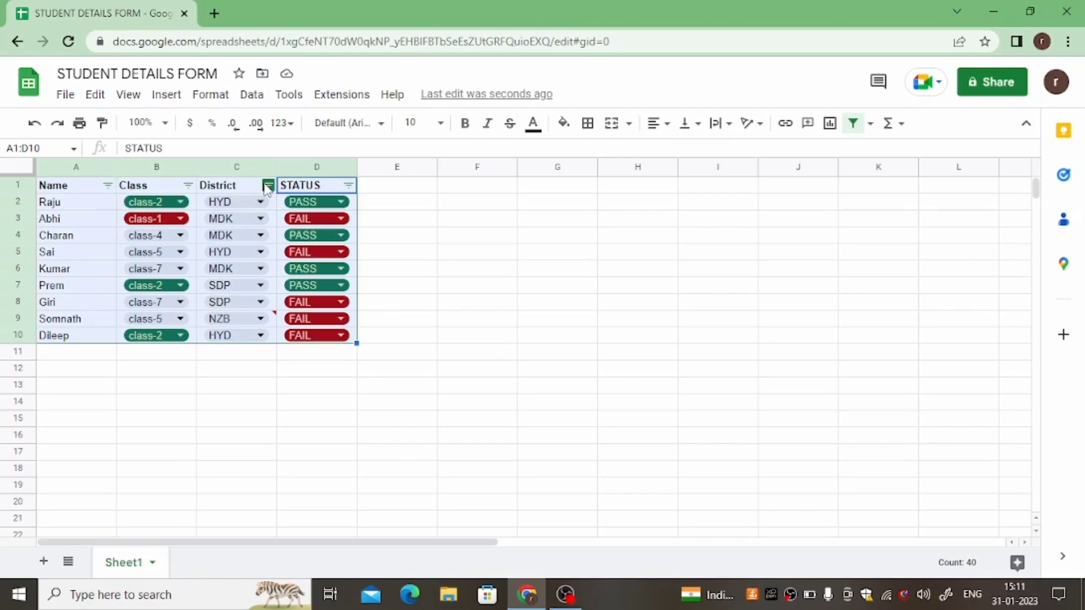
Step: Filter the District column by values to only HYD
left_click(268, 186)
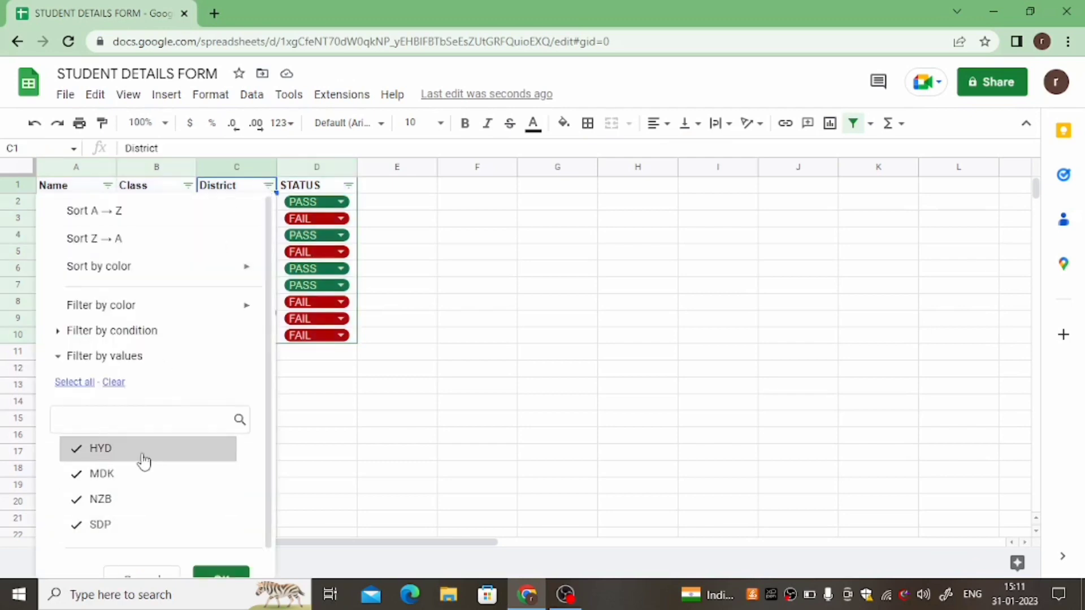
left_click(113, 383)
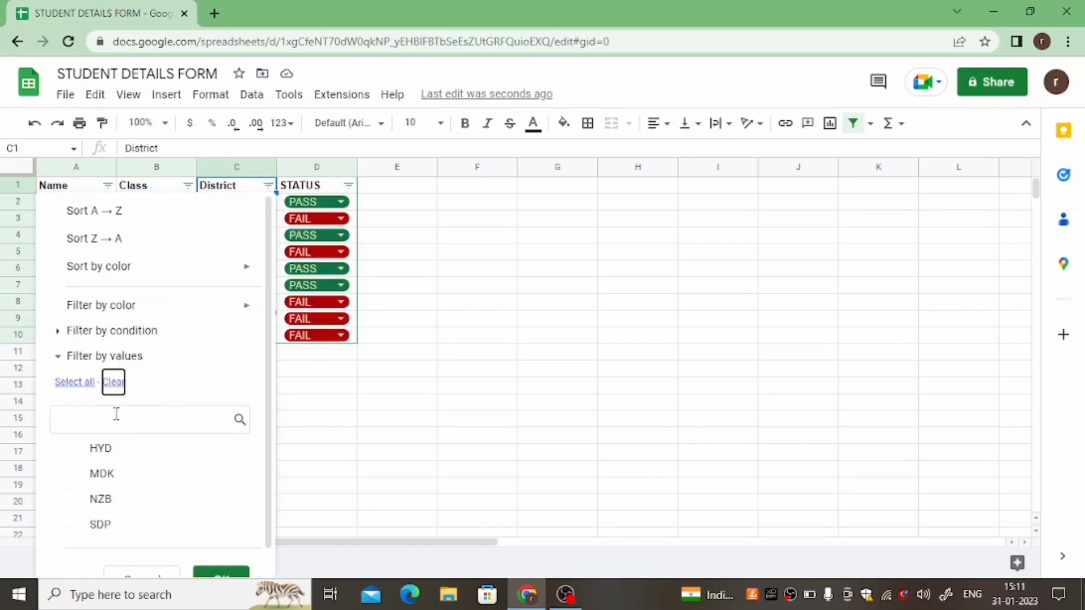
left_click(97, 448)
scroll(217, 565, "down", 1)
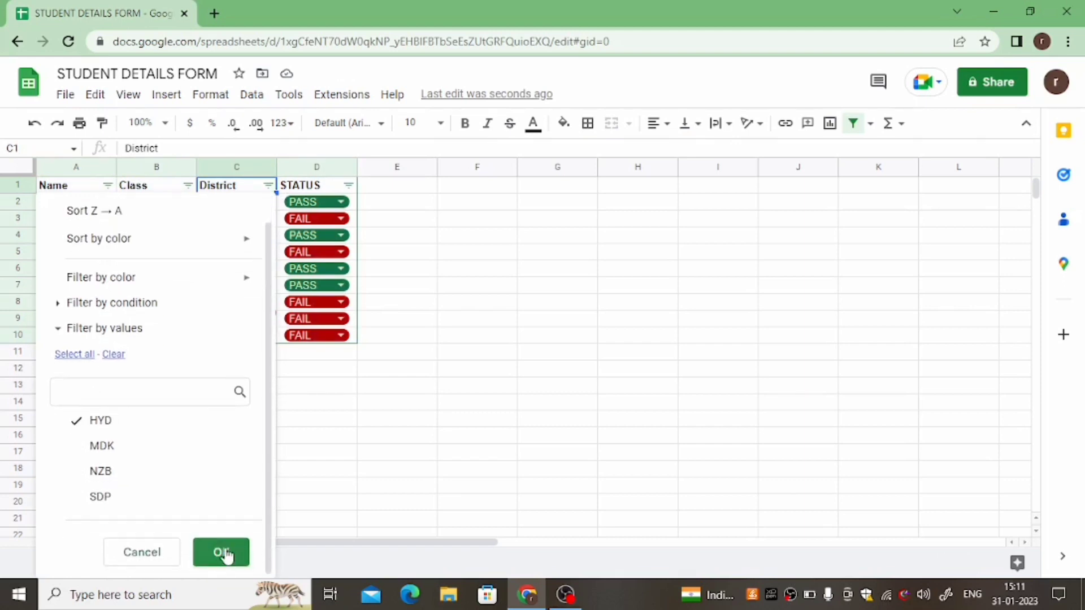
left_click(225, 554)
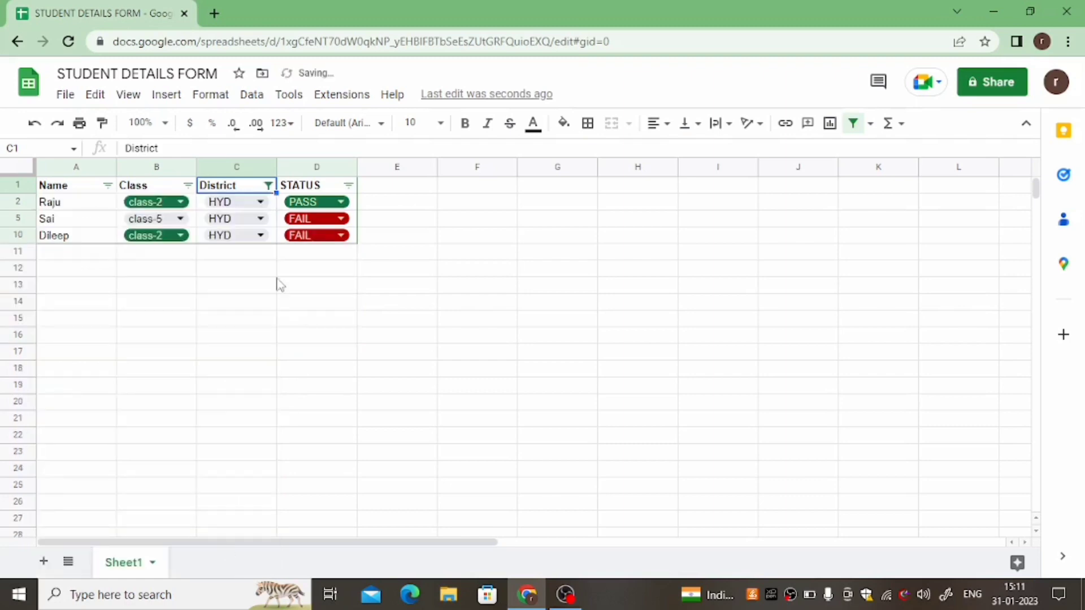